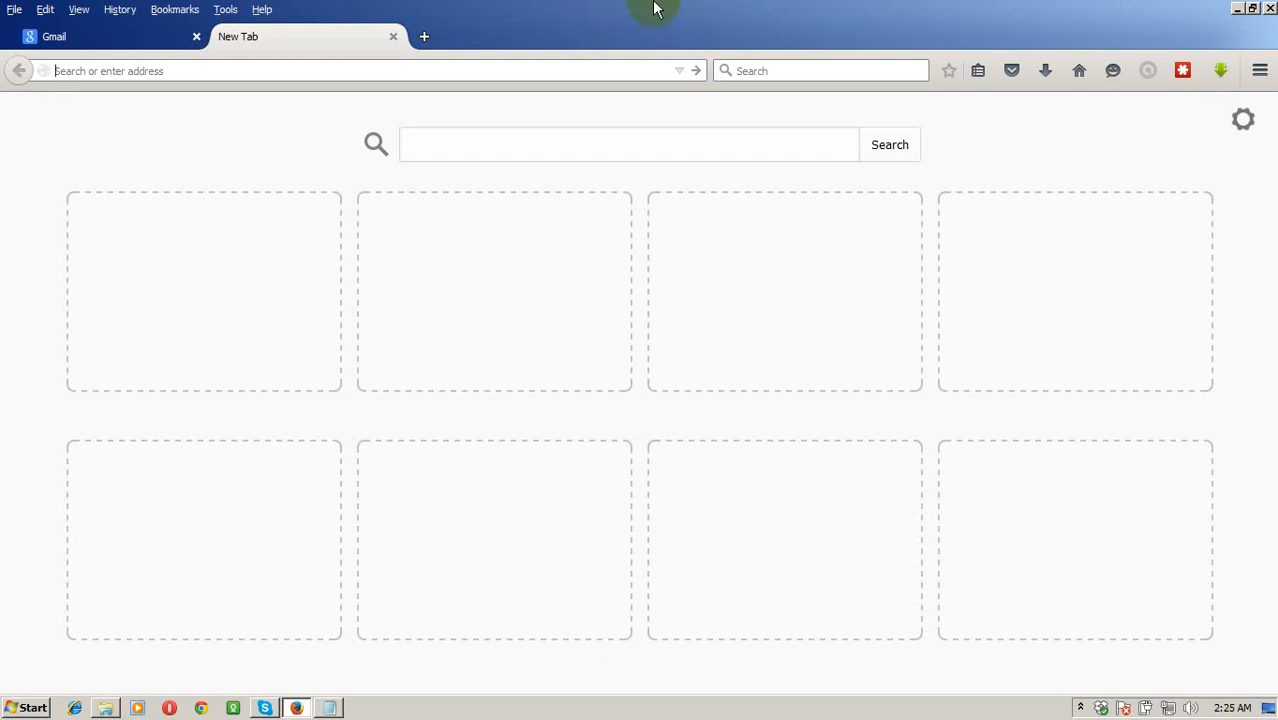
# Go to upwork.com and start creating a new account.
pyautogui.write('upwork.com/')
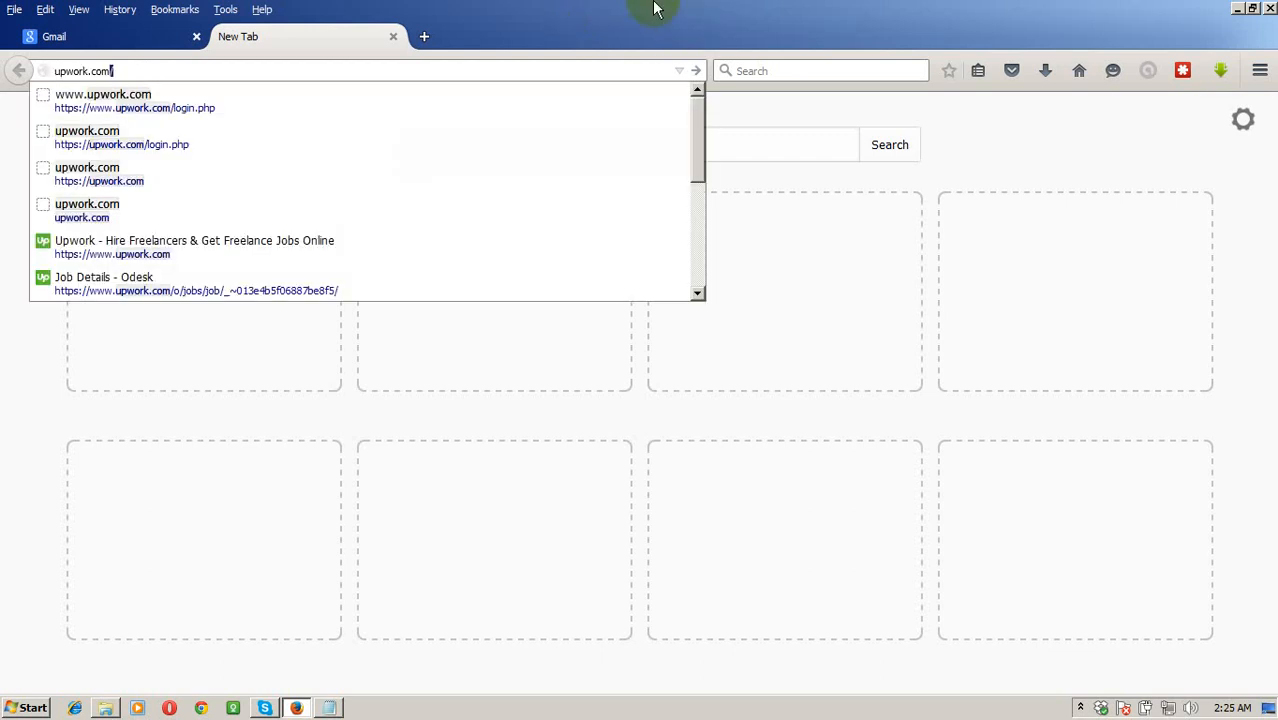
pyautogui.press('Return')
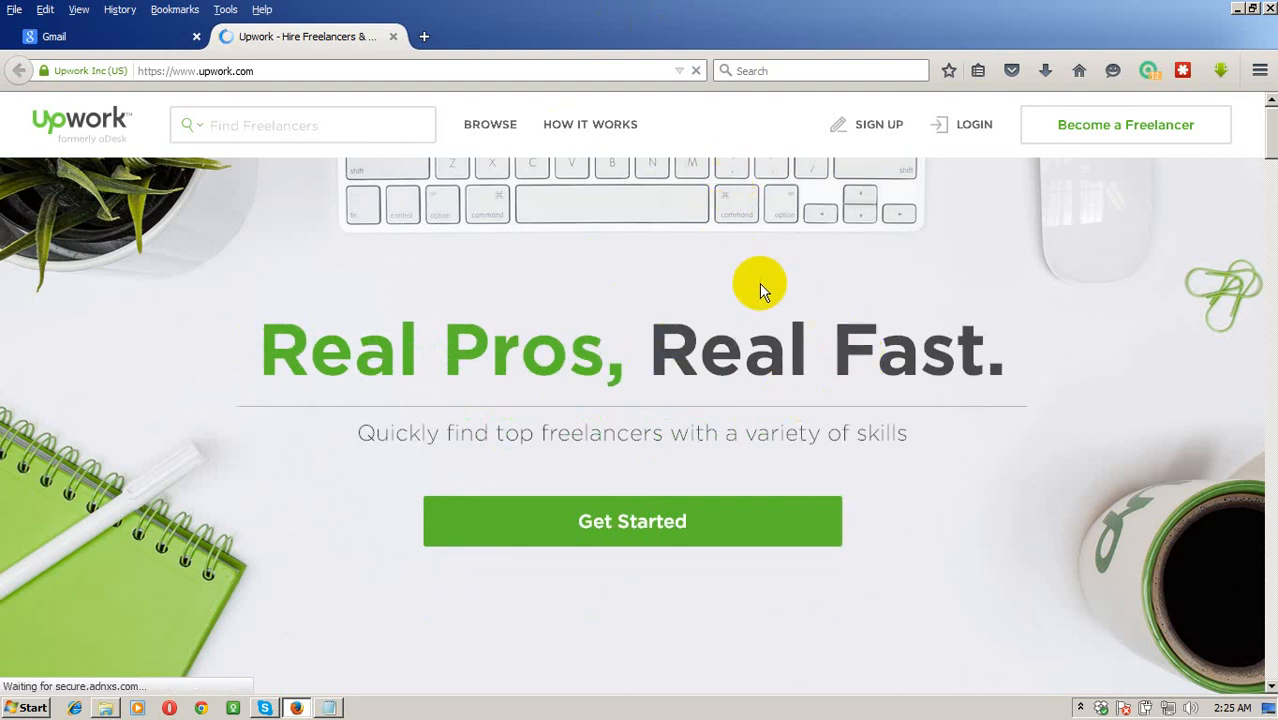
pyautogui.click(884, 131)
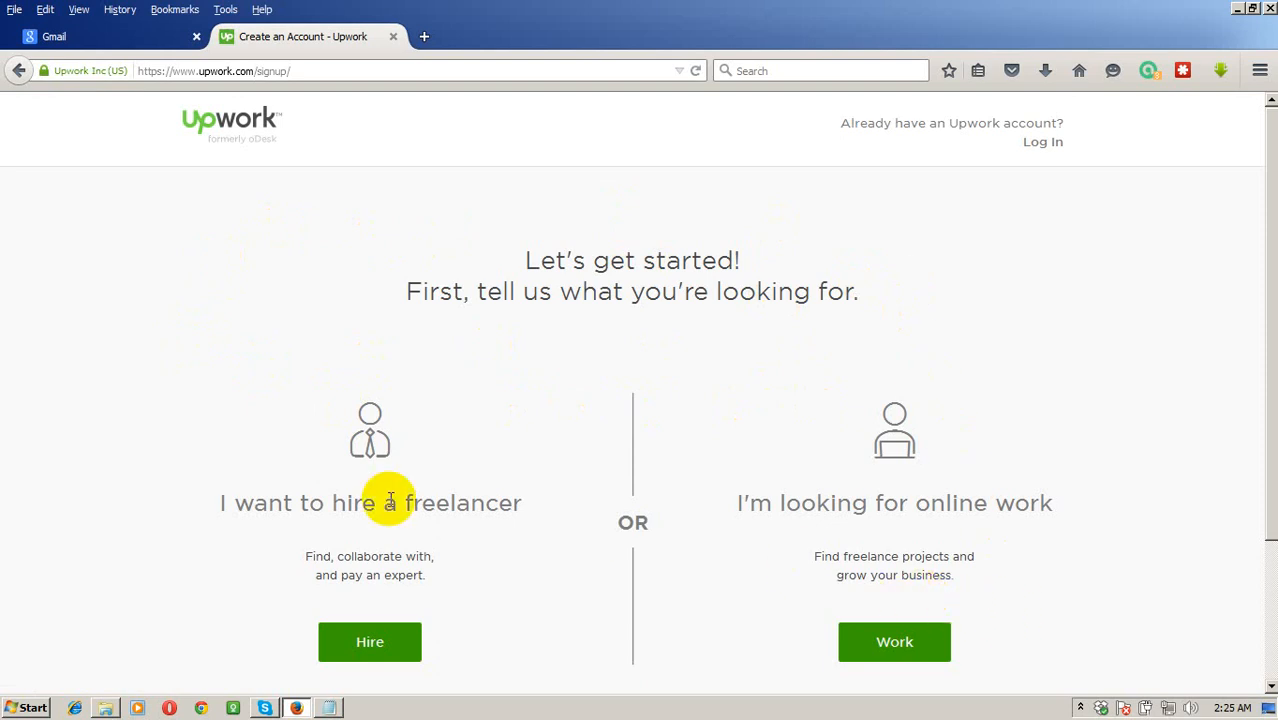
# Choose to sign up for finding online work; a stray click lands on a blocked techpachal.com warning.
pyautogui.click(925, 645)
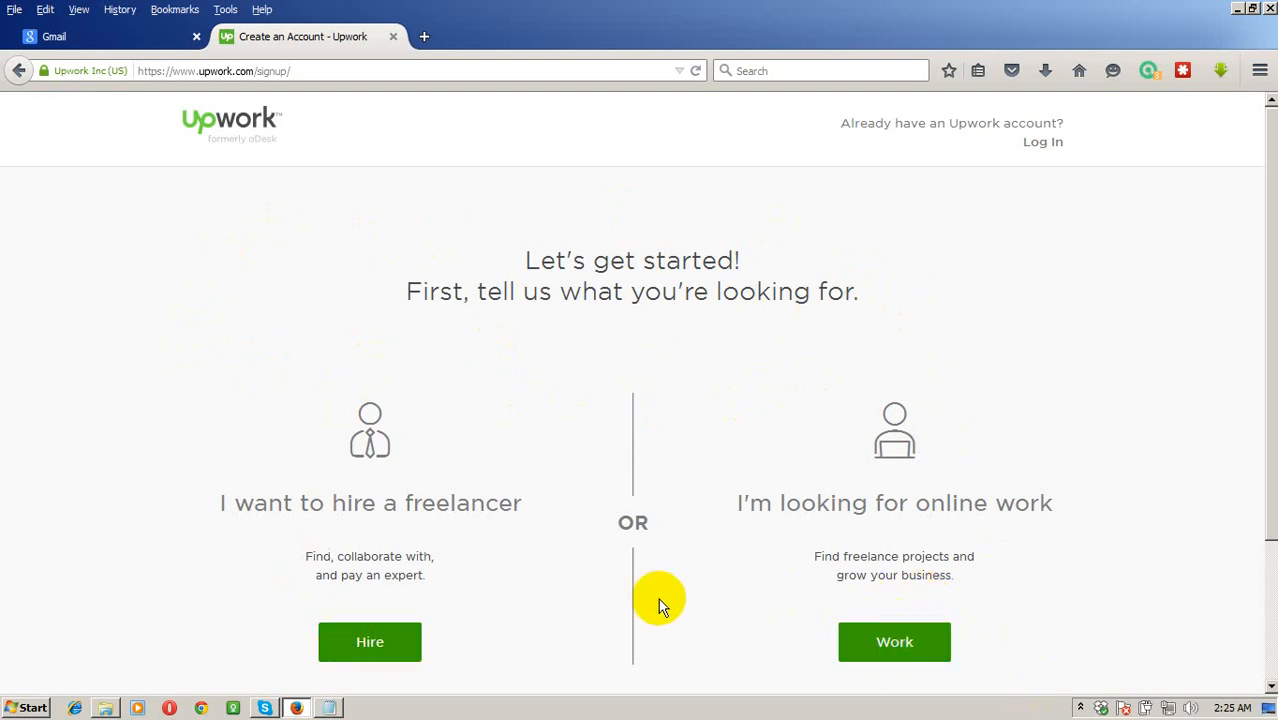
pyautogui.click(424, 624)
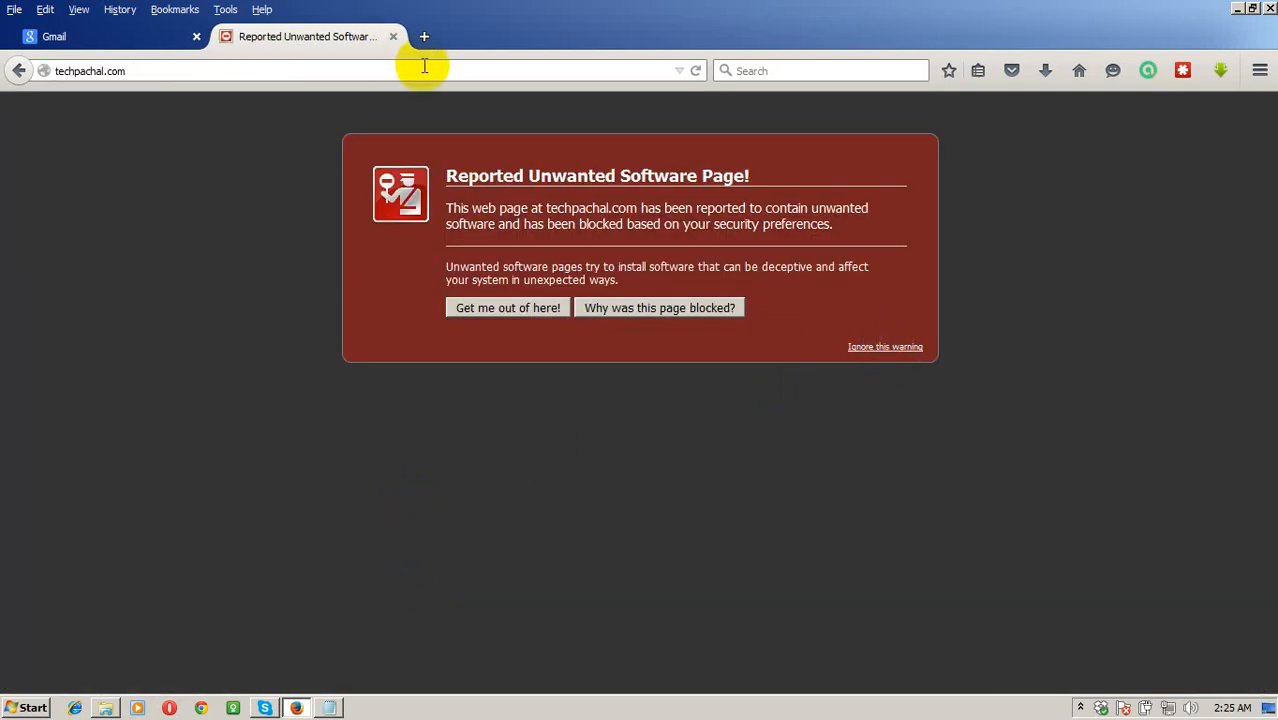
# Go back from the blocked warning page to the Upwork signup choice page.
pyautogui.click(20, 71)
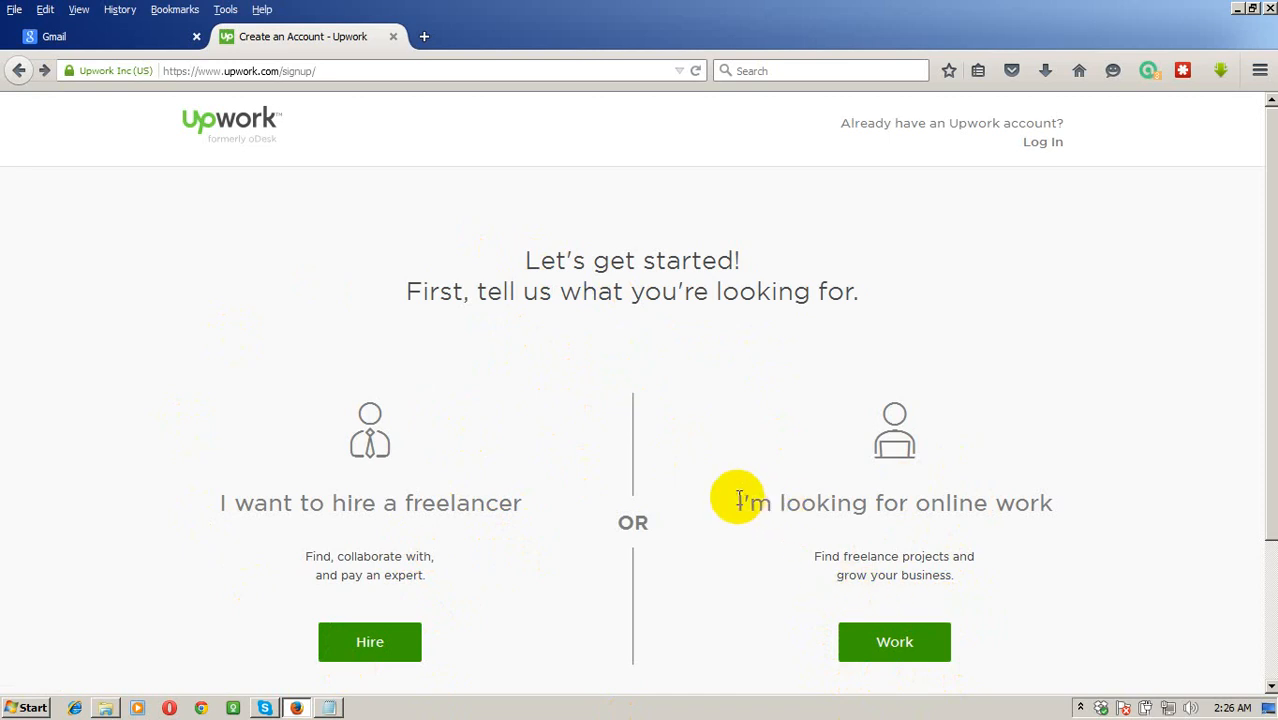
# Choose 'I'm looking for online work' to open the freelancer account form at First Name.
pyautogui.click(927, 646)
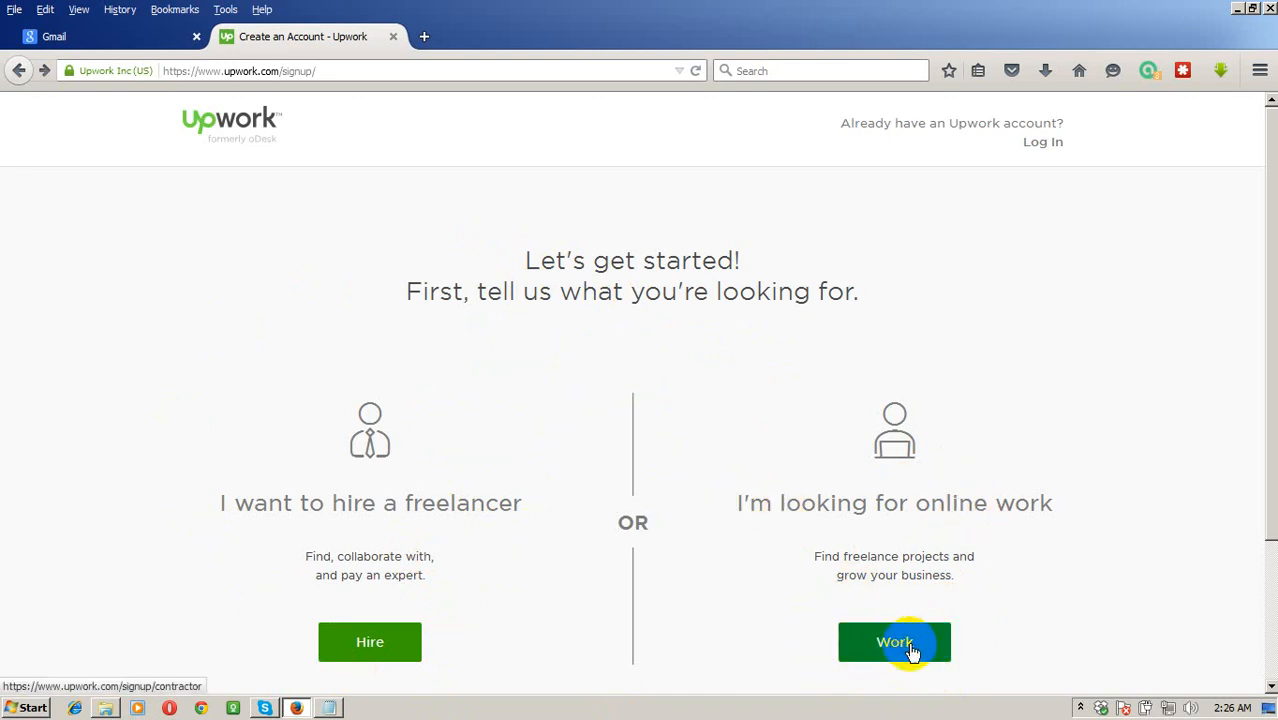
pyautogui.click(931, 649)
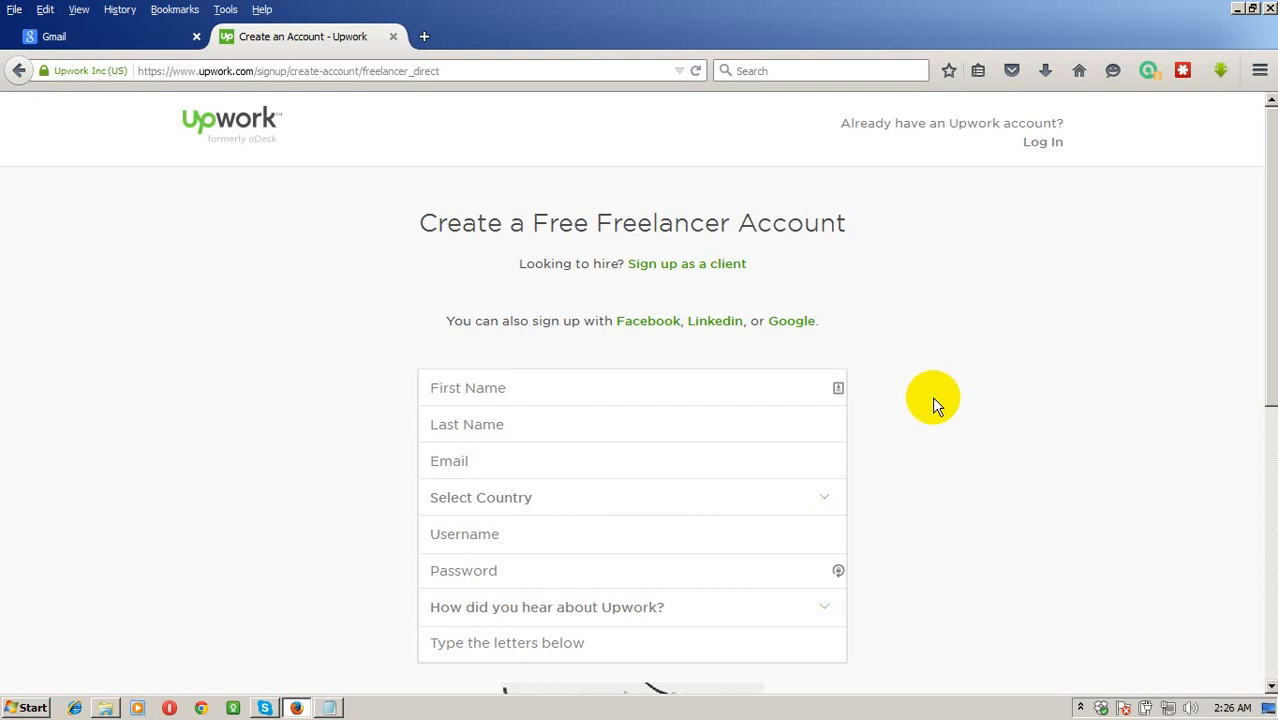
pyautogui.click(513, 390)
pyautogui.scroll(-3, 347, 368)
pyautogui.scroll(3, 347, 368)
# Enter the user's first name in First Name and move the surname into Last Name.
pyautogui.click(622, 383)
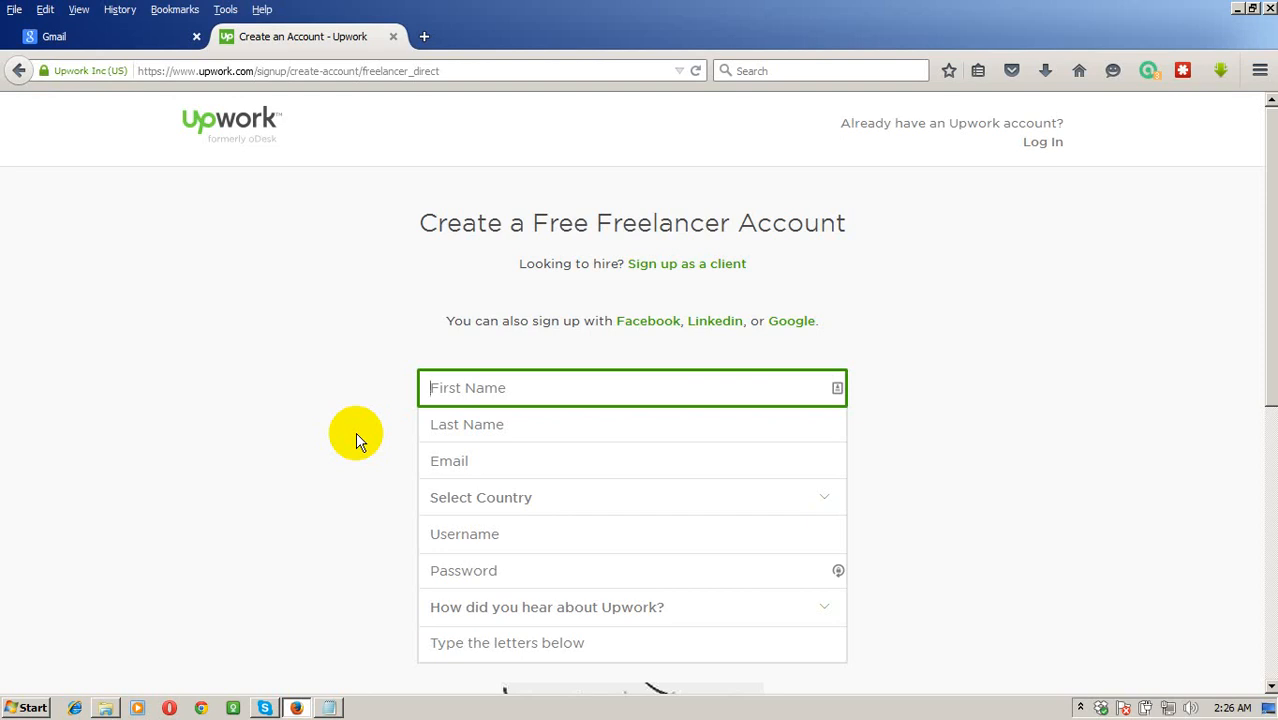
pyautogui.click(516, 423)
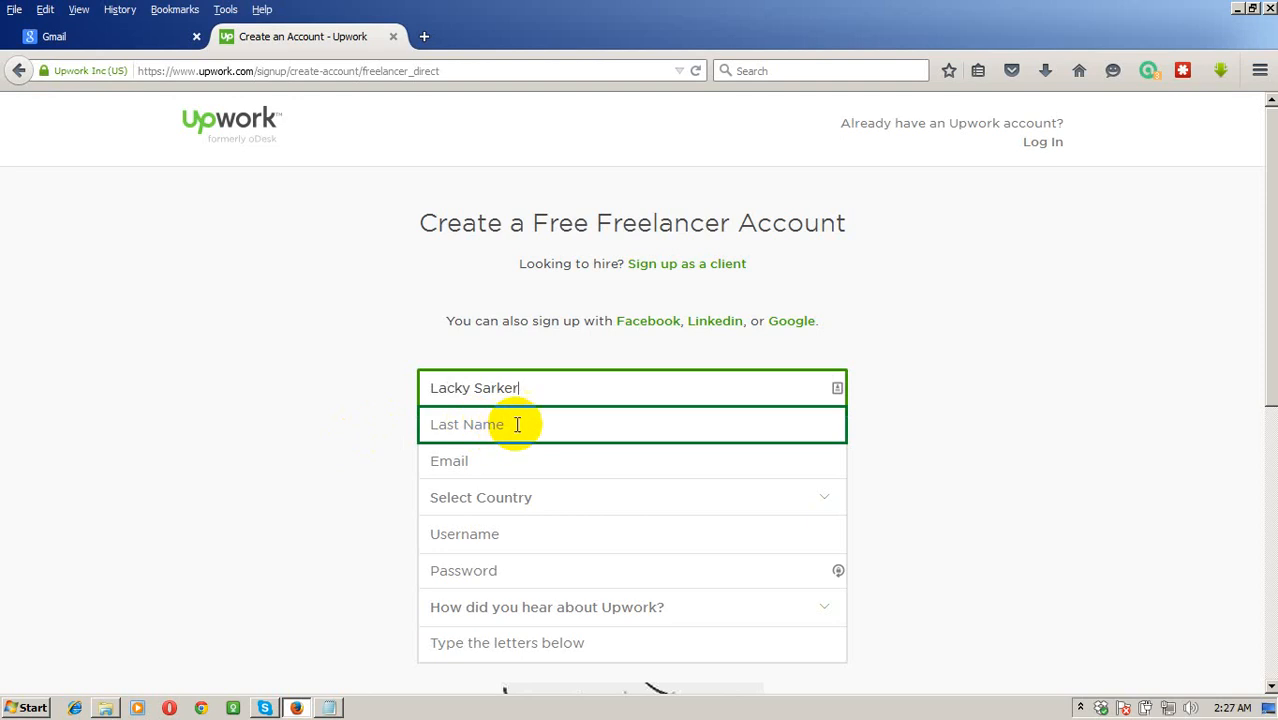
pyautogui.click(531, 389)
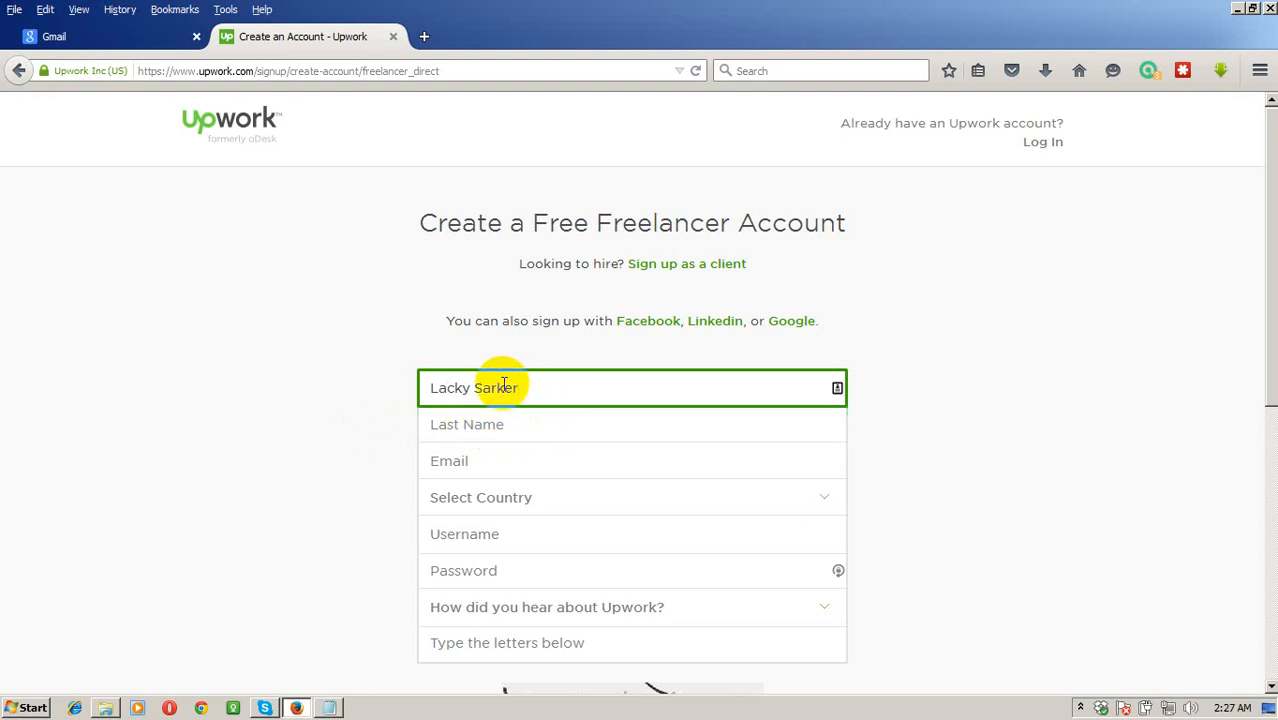
pyautogui.doubleClick(504, 387)
pyautogui.press('BackSpace')
pyautogui.click(500, 430)
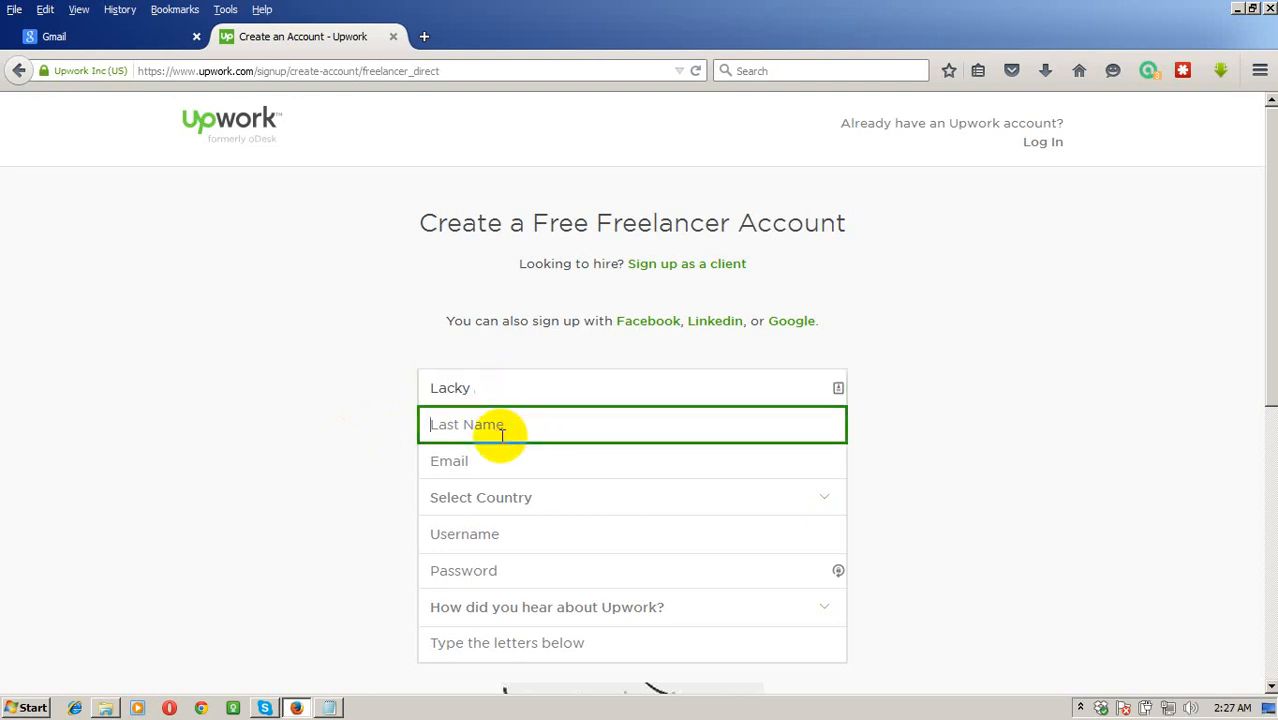
pyautogui.write('Sarker')
pyautogui.click(498, 388)
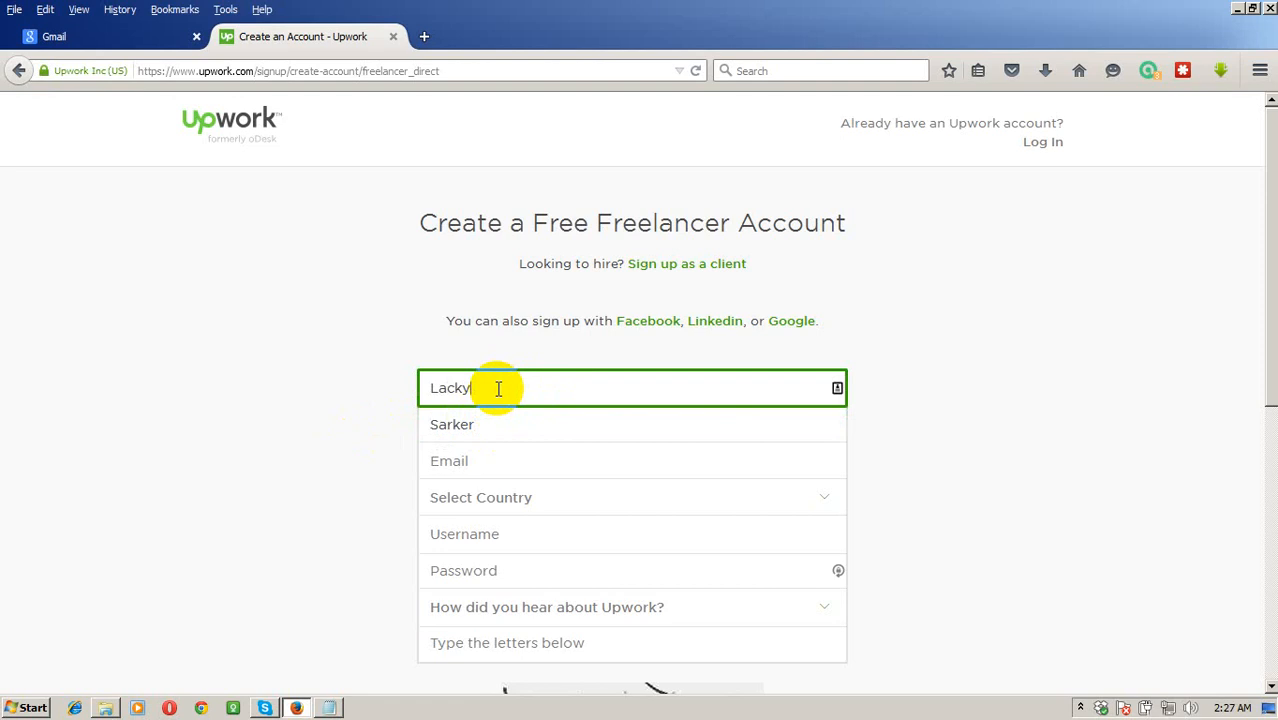
pyautogui.click(476, 463)
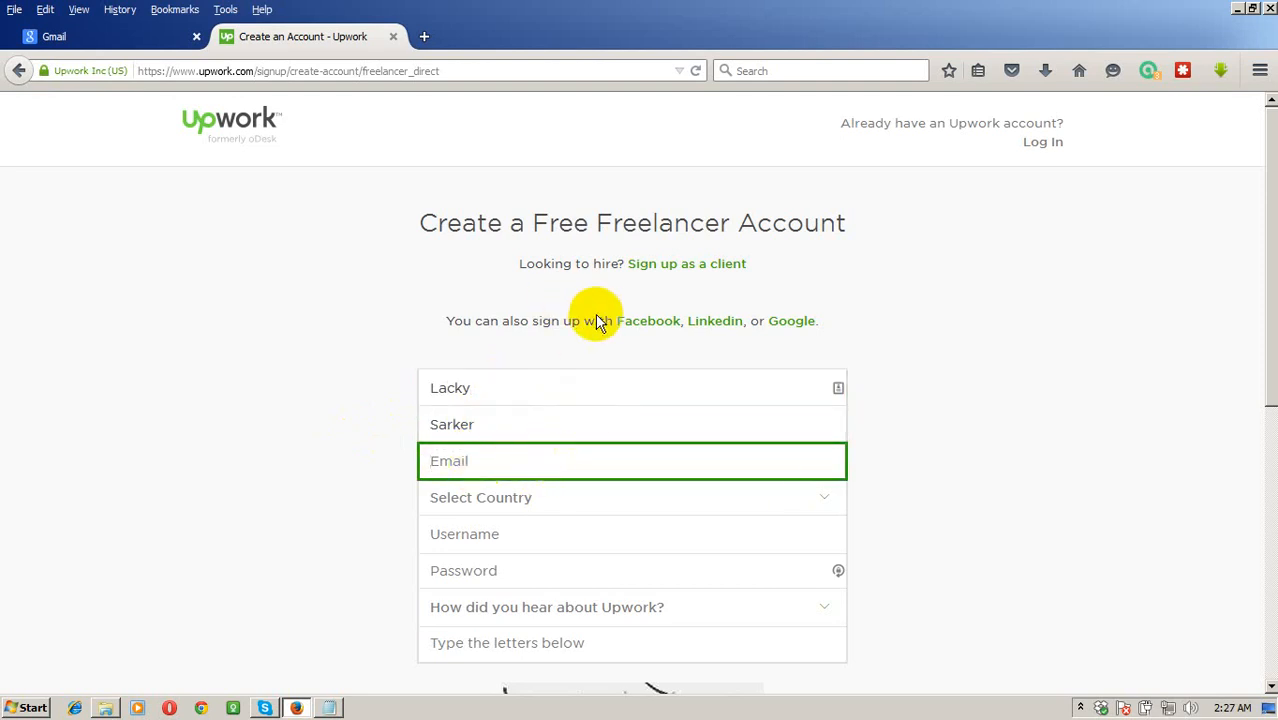
# Copy the account's e-mail address from the Gmail sign-in page, sign in, and return to Upwork.
pyautogui.click(135, 36)
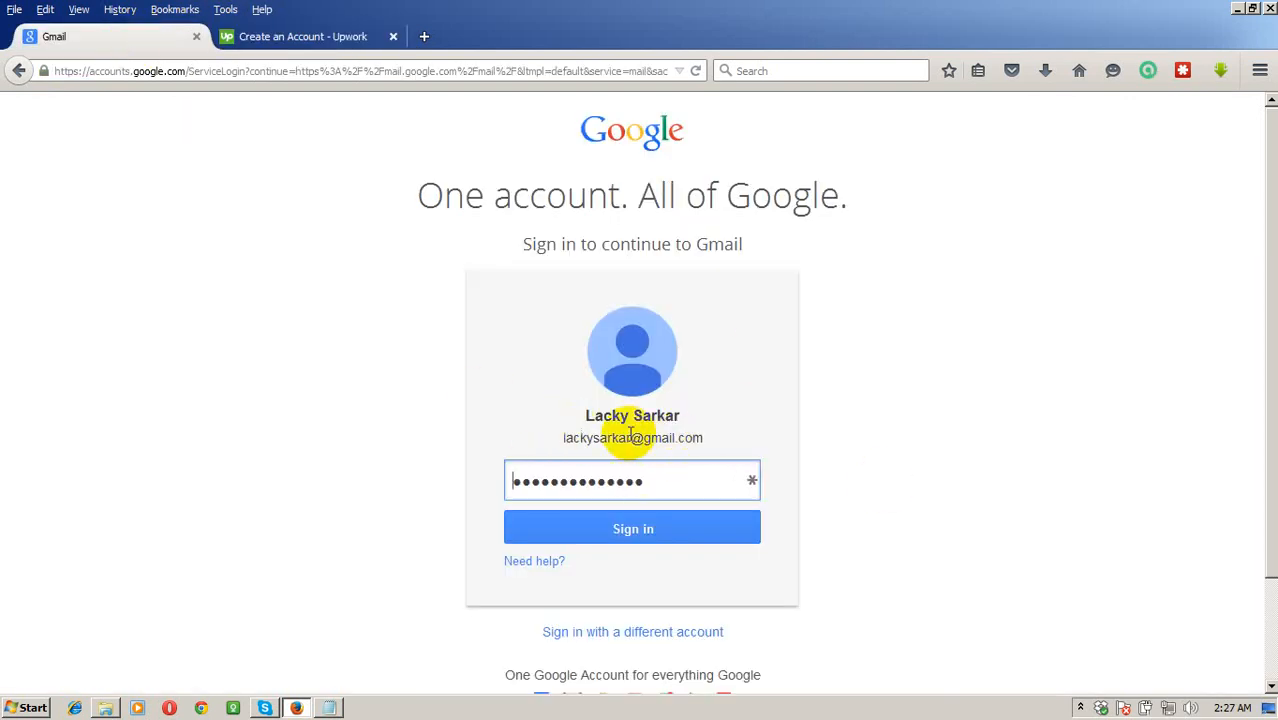
pyautogui.tripleClick(596, 438)
pyautogui.hotkey('ctrl', 'c')
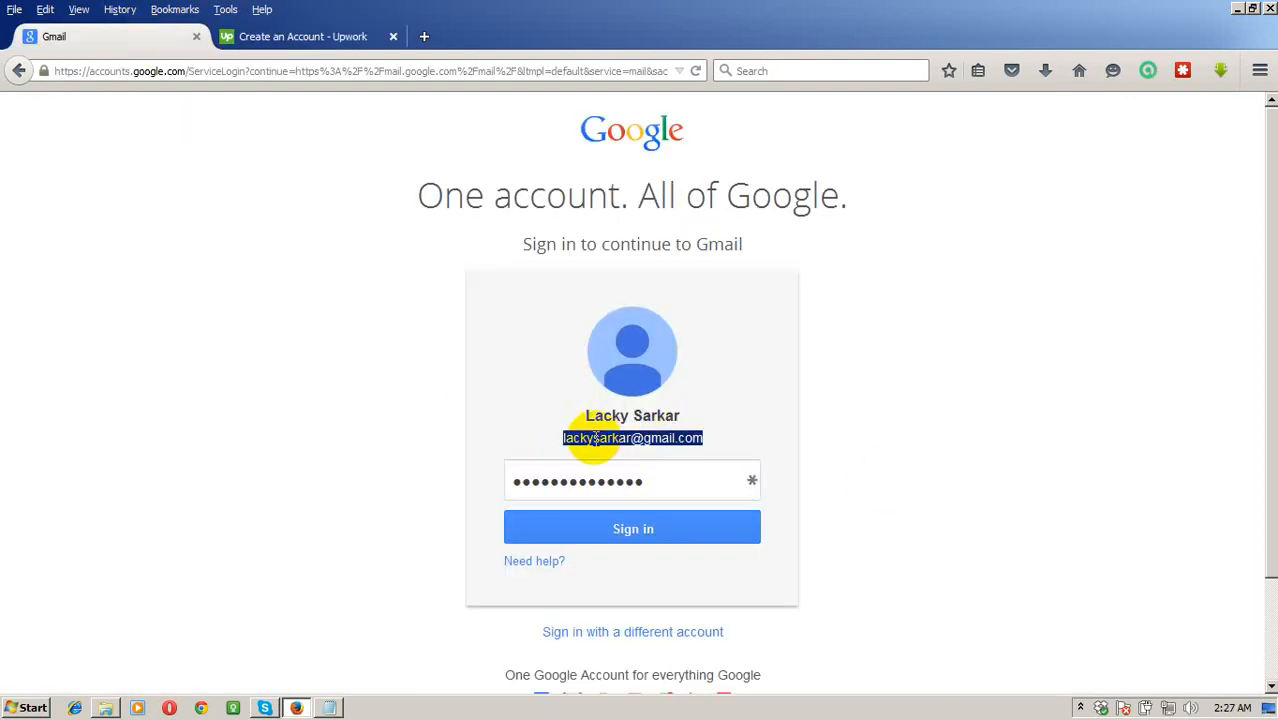
pyautogui.click(616, 533)
pyautogui.click(322, 38)
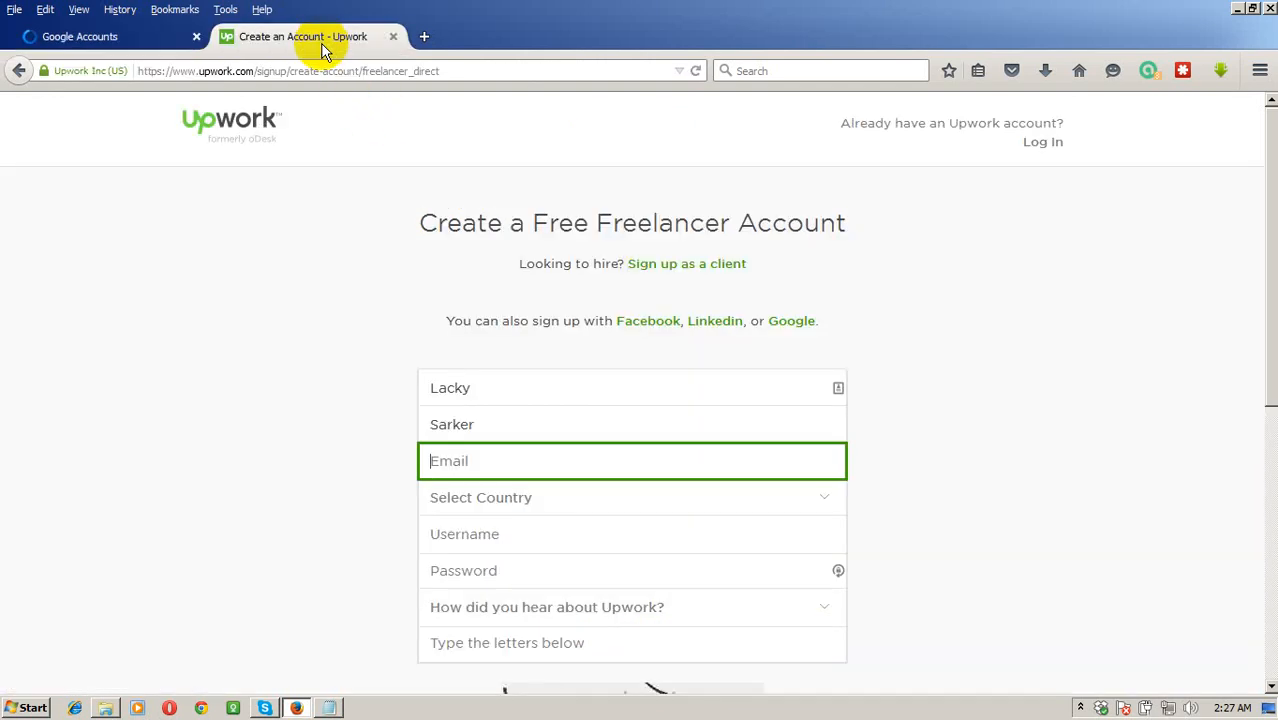
# Paste the copied e-mail address and set the country to Bangladesh.
pyautogui.hotkey('ctrl', 'v')
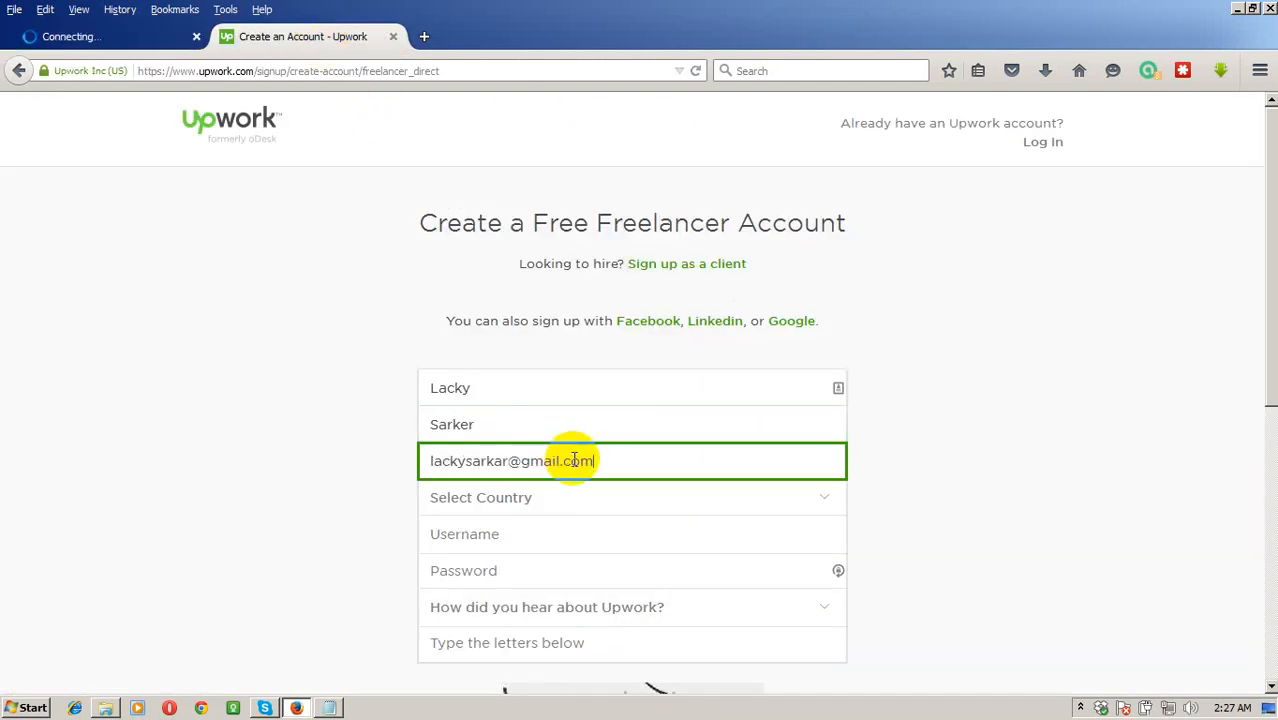
pyautogui.click(545, 503)
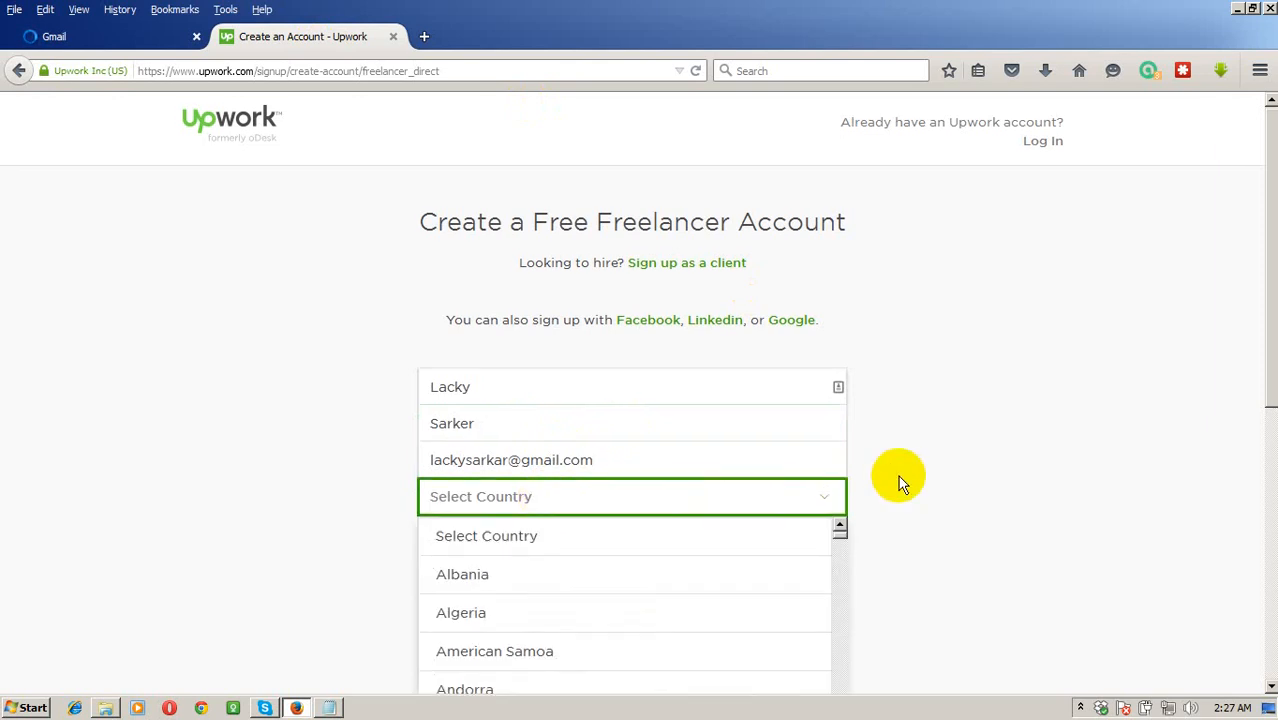
pyautogui.scroll(-4, 898, 478)
pyautogui.scroll(-3, 556, 445)
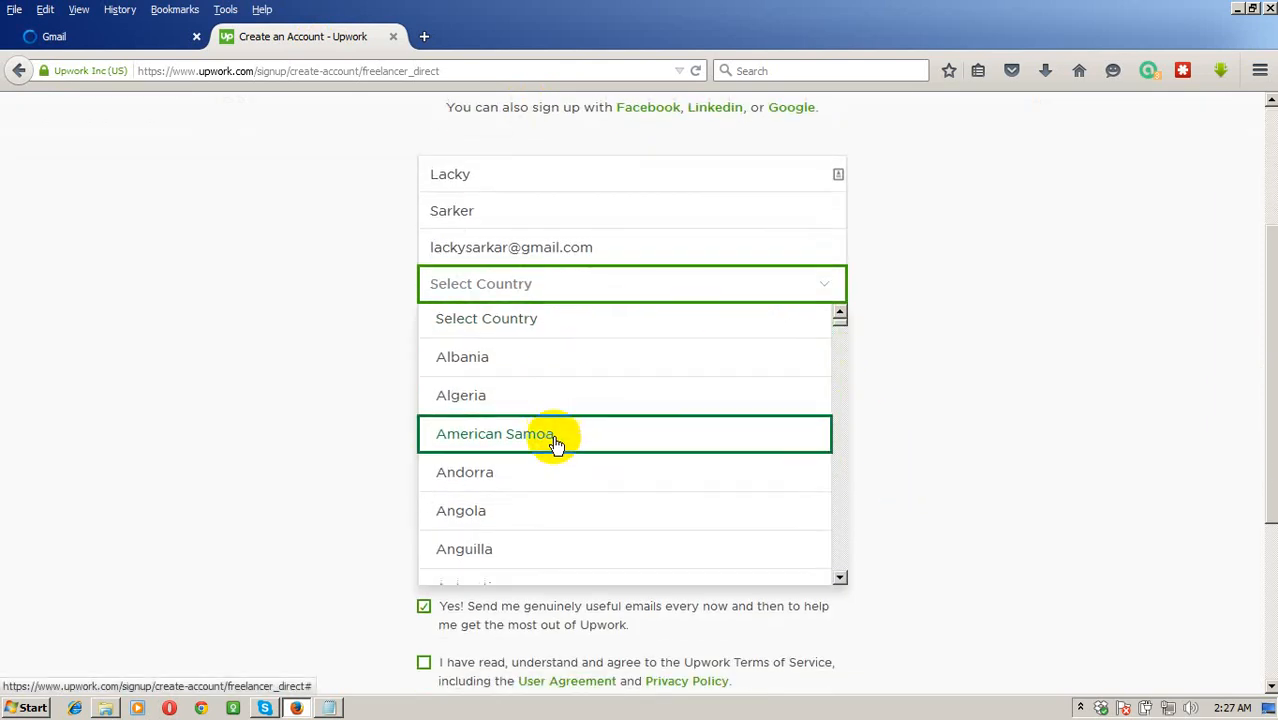
pyautogui.scroll(-3, 556, 455)
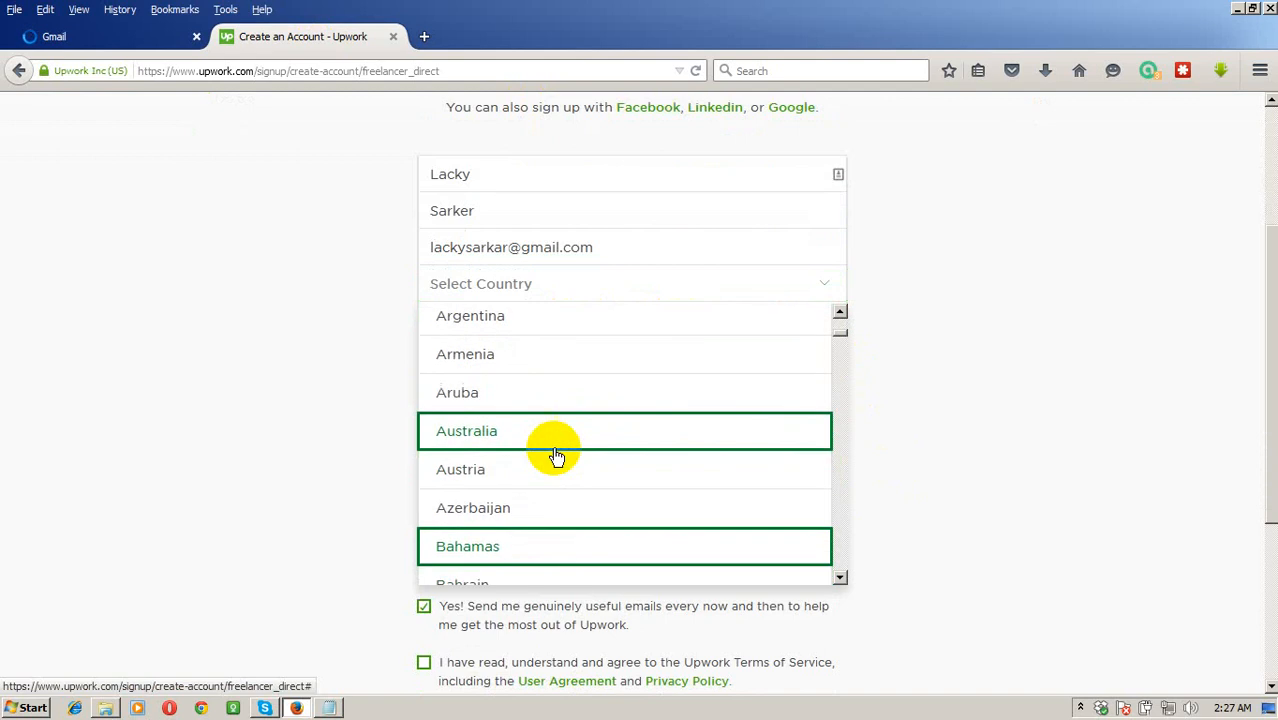
pyautogui.scroll(-4, 570, 506)
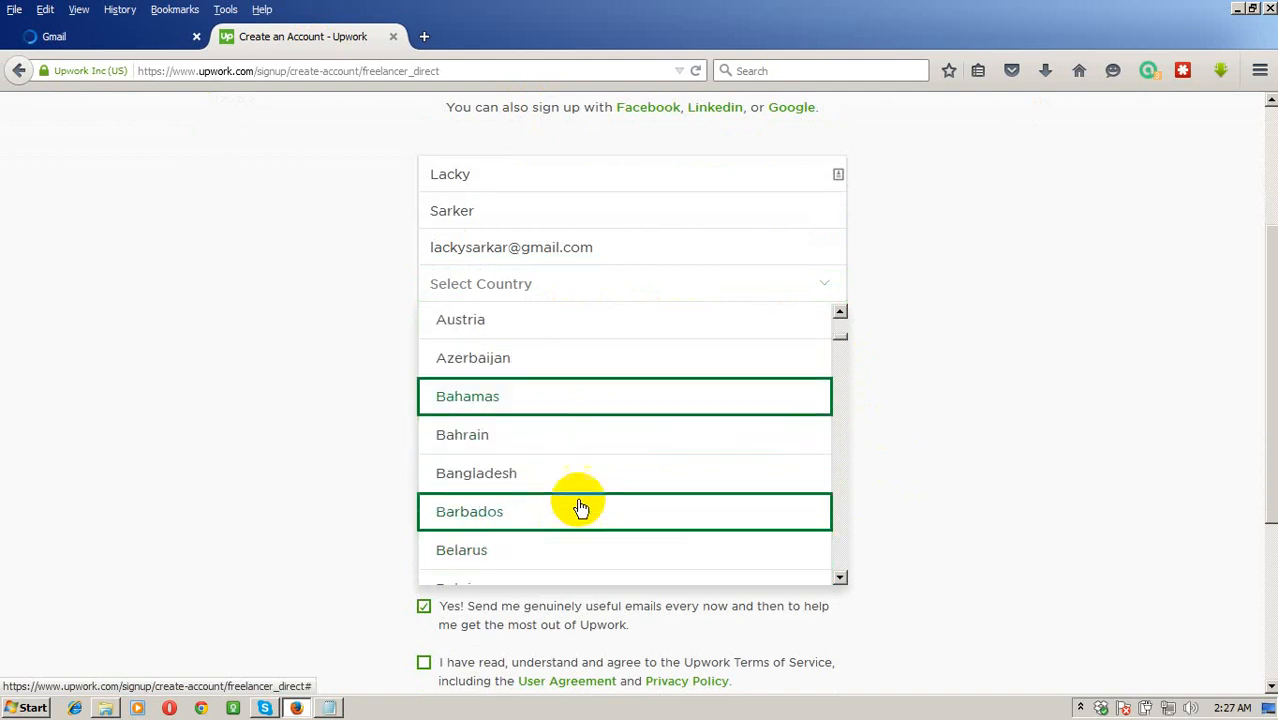
pyautogui.scroll(-3, 522, 539)
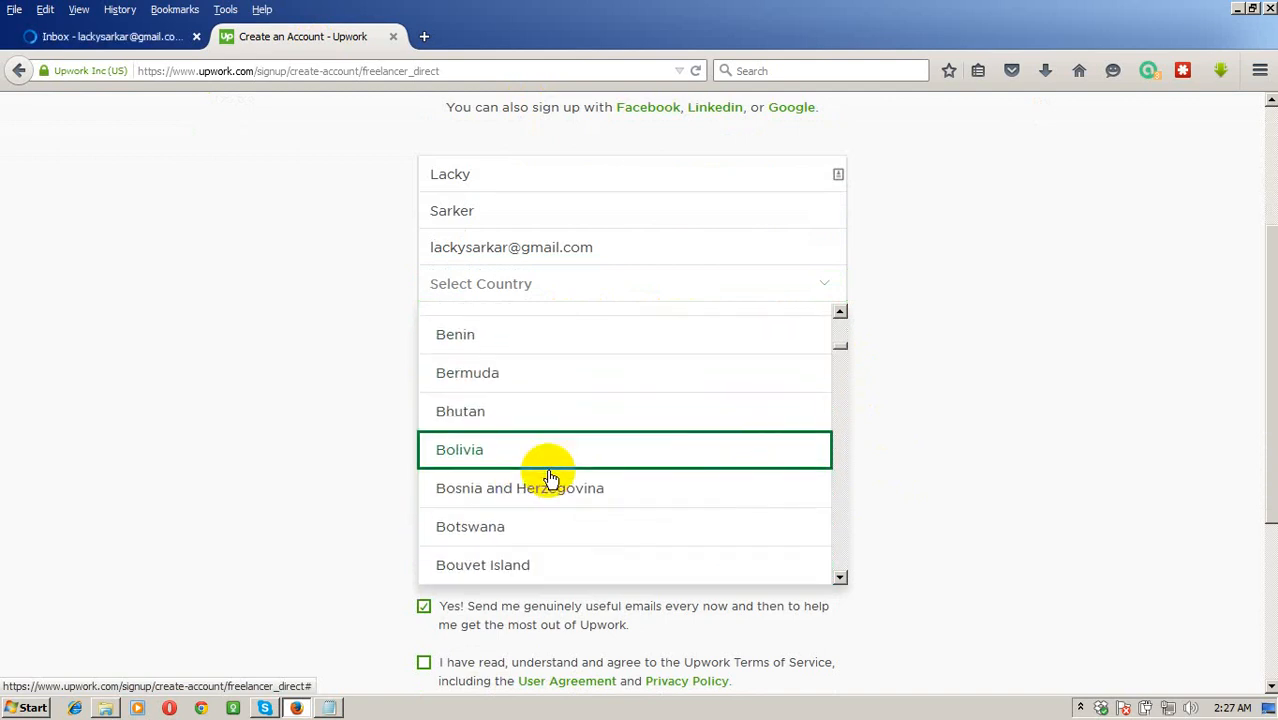
pyautogui.scroll(4, 535, 420)
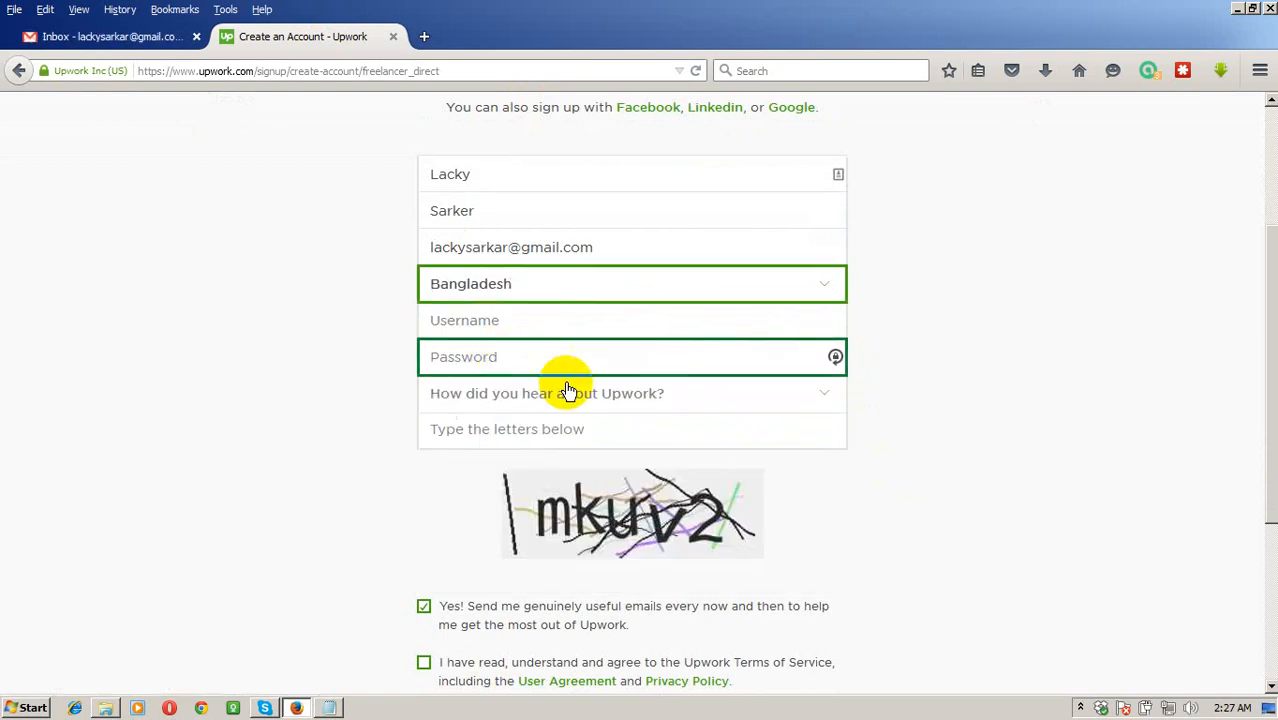
# Set the username to the e-mail's local part and enter a 14-character password.
pyautogui.click(550, 322)
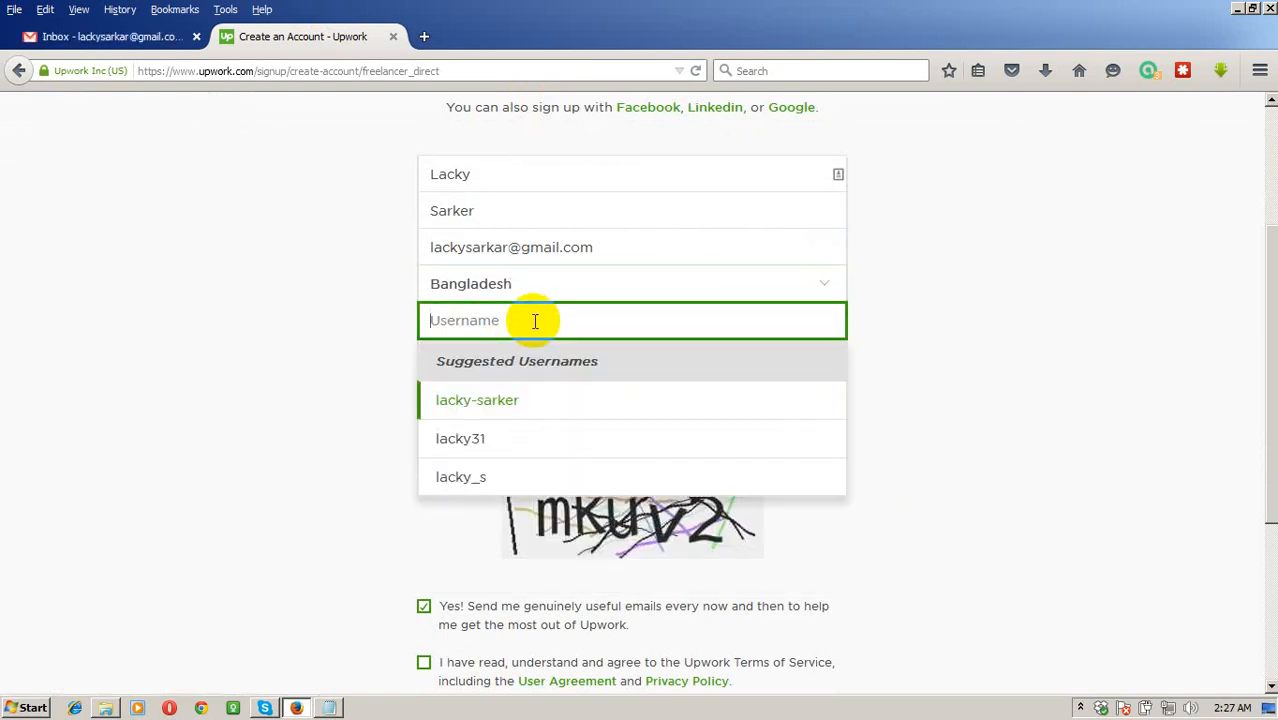
pyautogui.hotkey('ctrl', 'v')
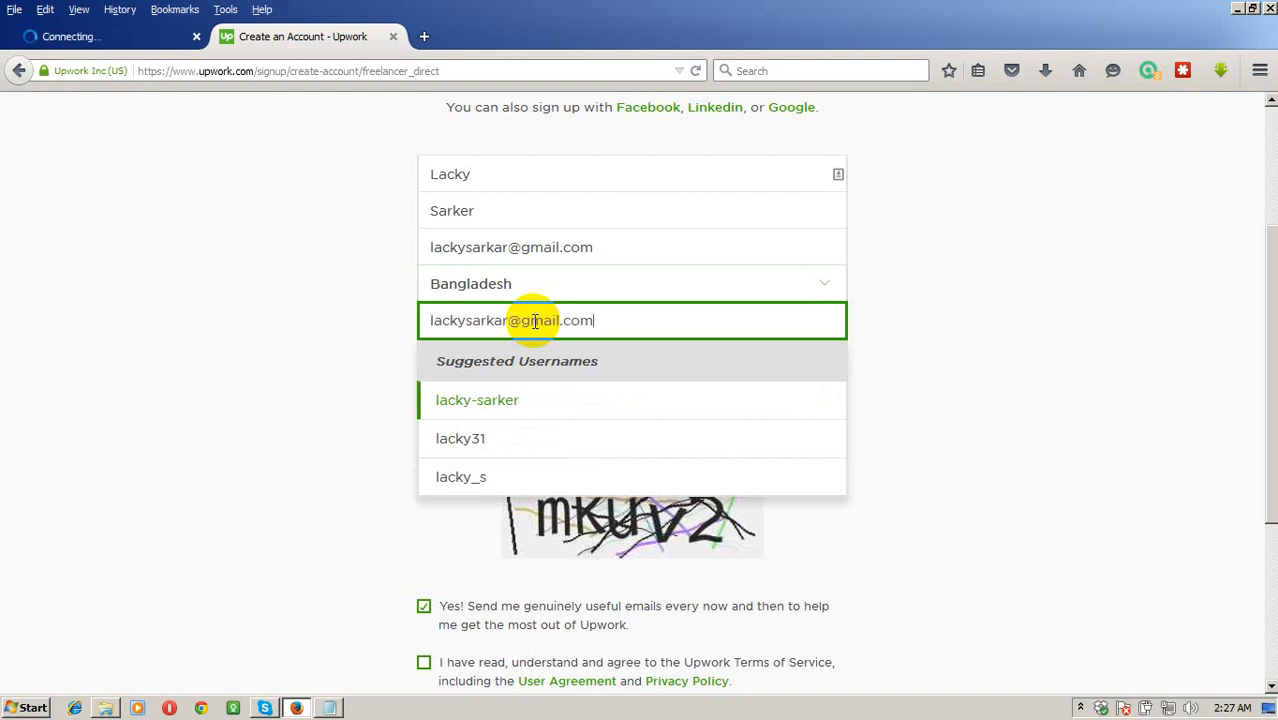
pyautogui.press('BackSpace')
pyautogui.press('BackSpace')
pyautogui.press('BackSpace')
pyautogui.press('BackSpace')
pyautogui.press('BackSpace')
pyautogui.press('BackSpace')
pyautogui.press('BackSpace')
pyautogui.press('BackSpace')
pyautogui.press('BackSpace')
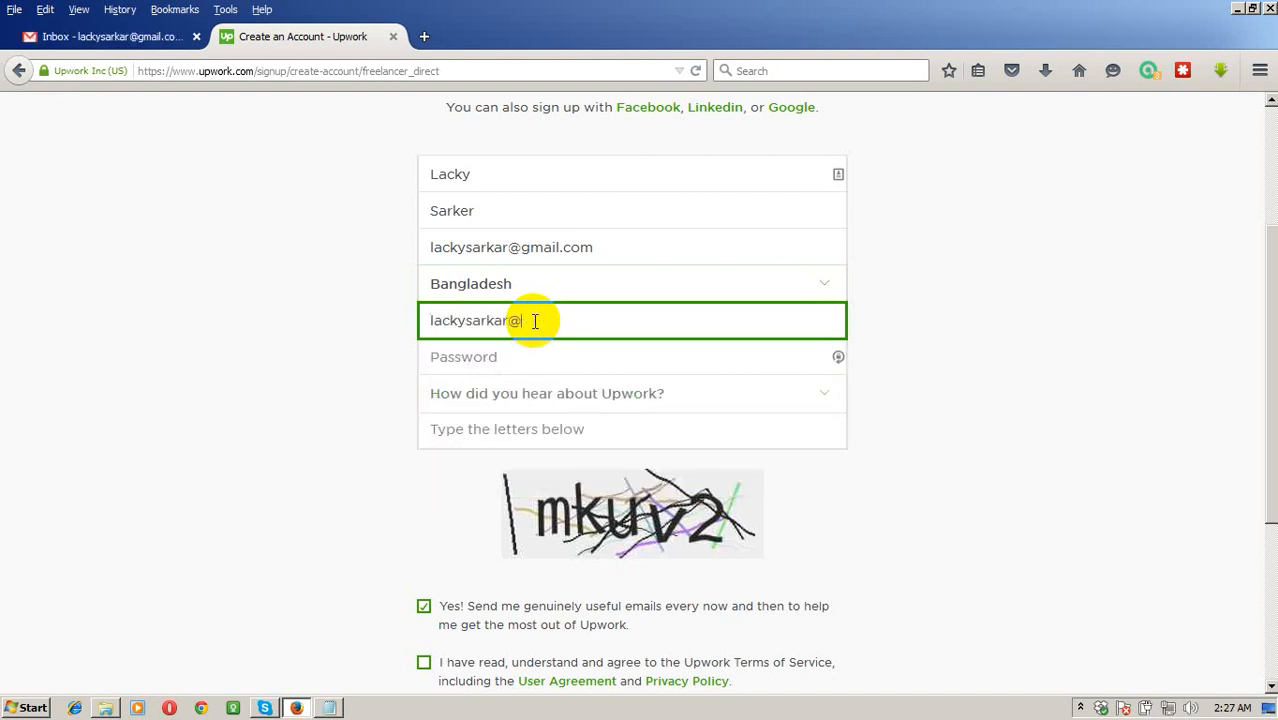
pyautogui.press('BackSpace')
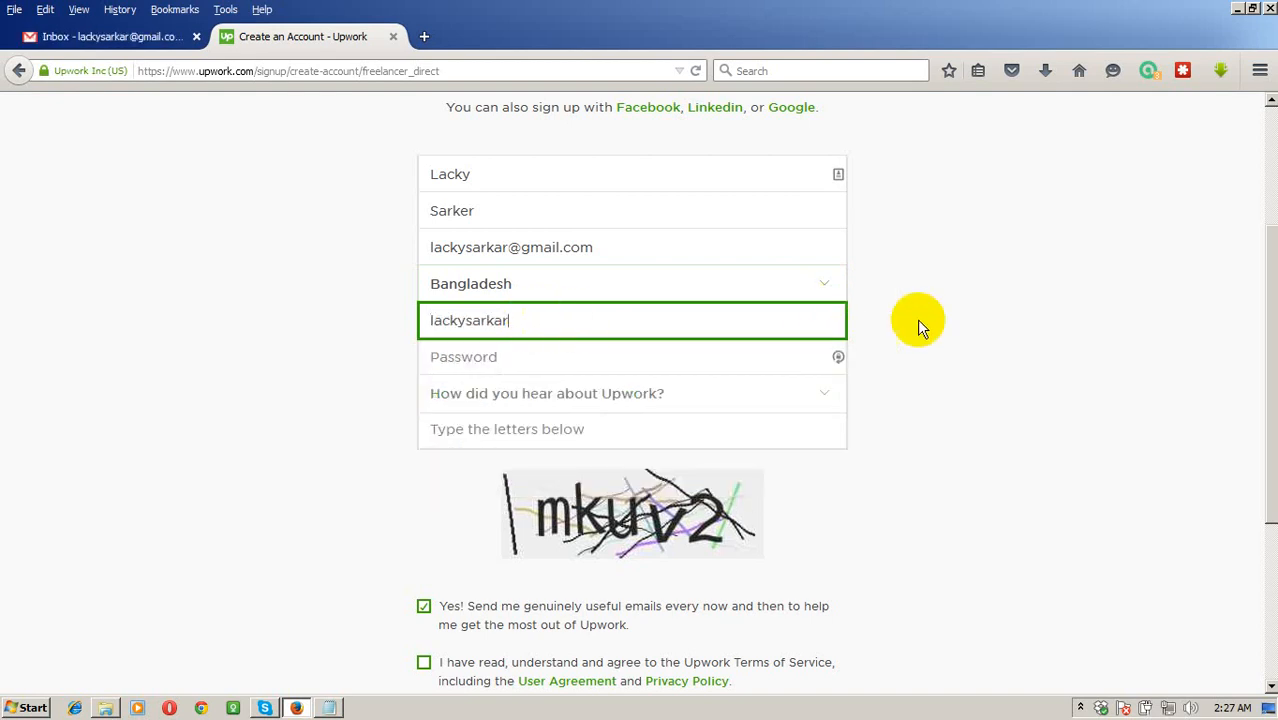
pyautogui.click(918, 322)
pyautogui.click(508, 360)
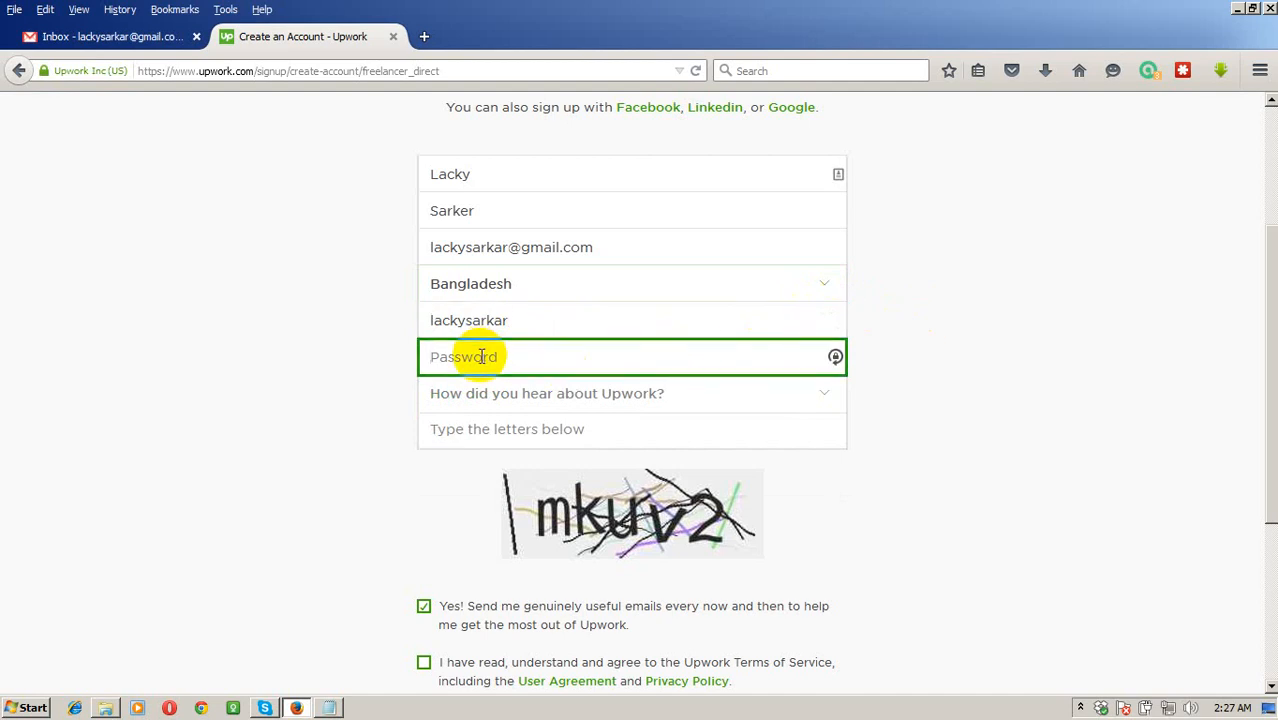
pyautogui.write('•••••••••')
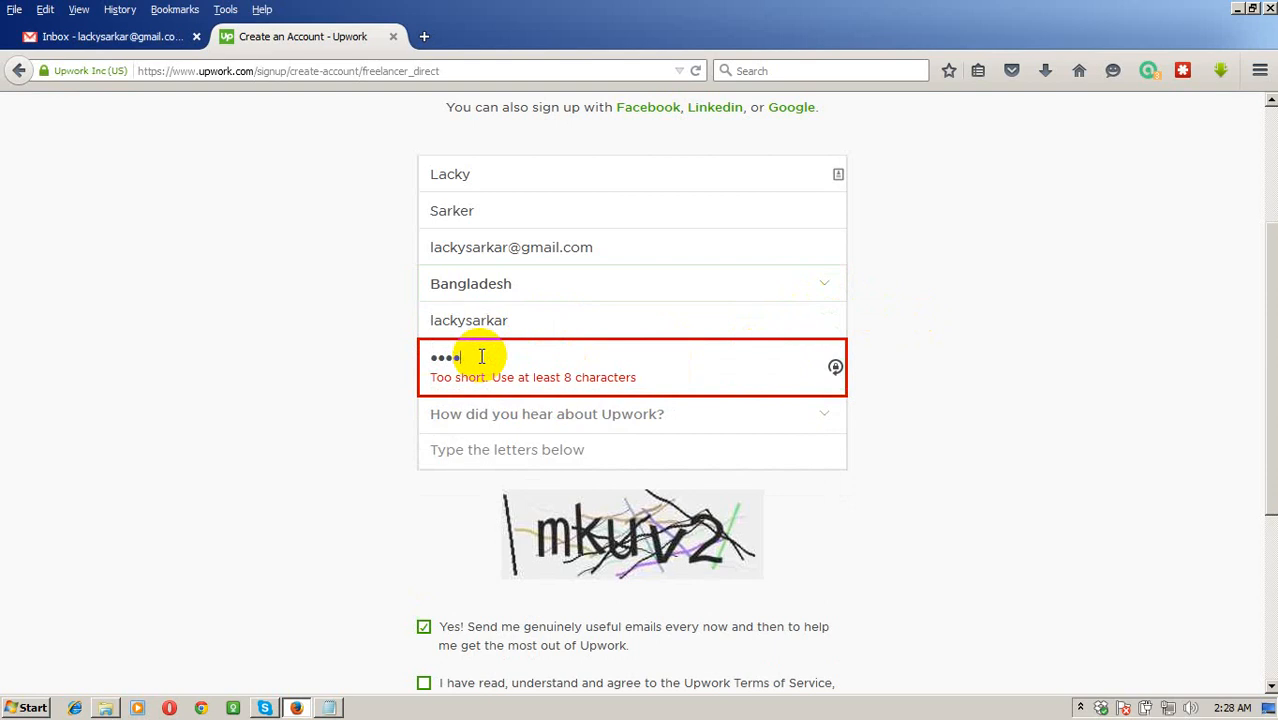
pyautogui.write('••••')
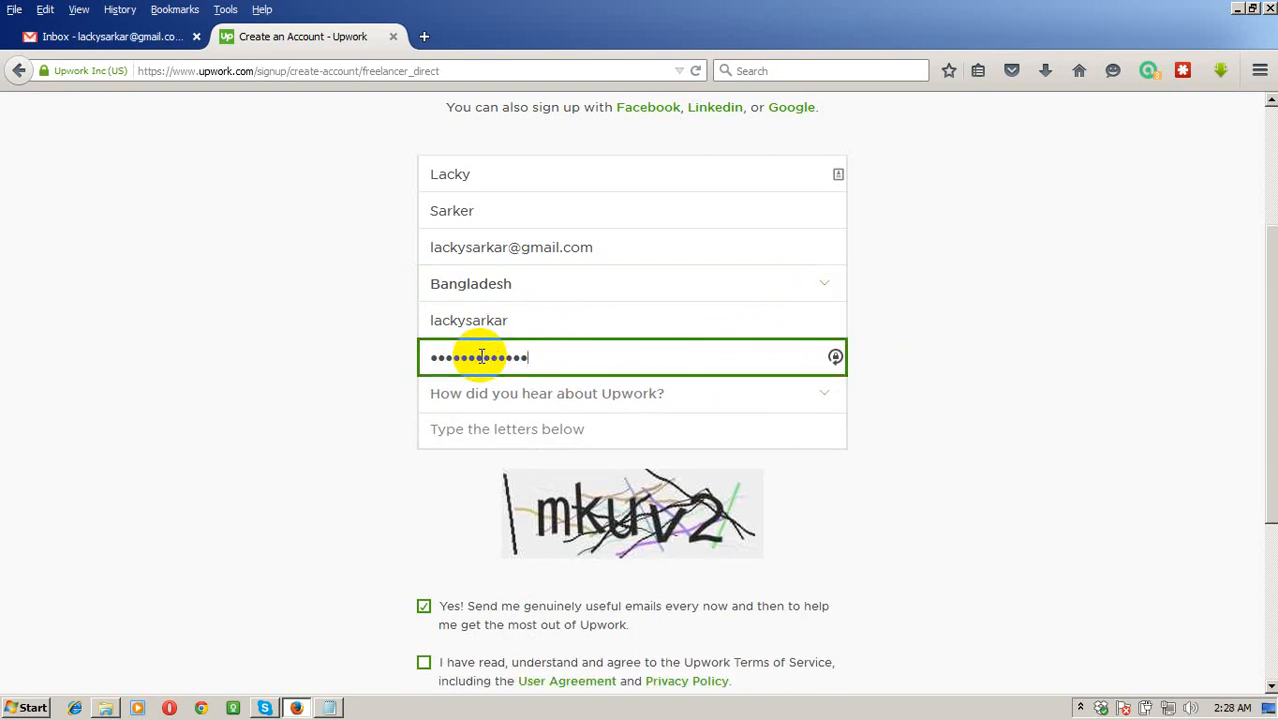
pyautogui.write('•')
pyautogui.press('Tab')
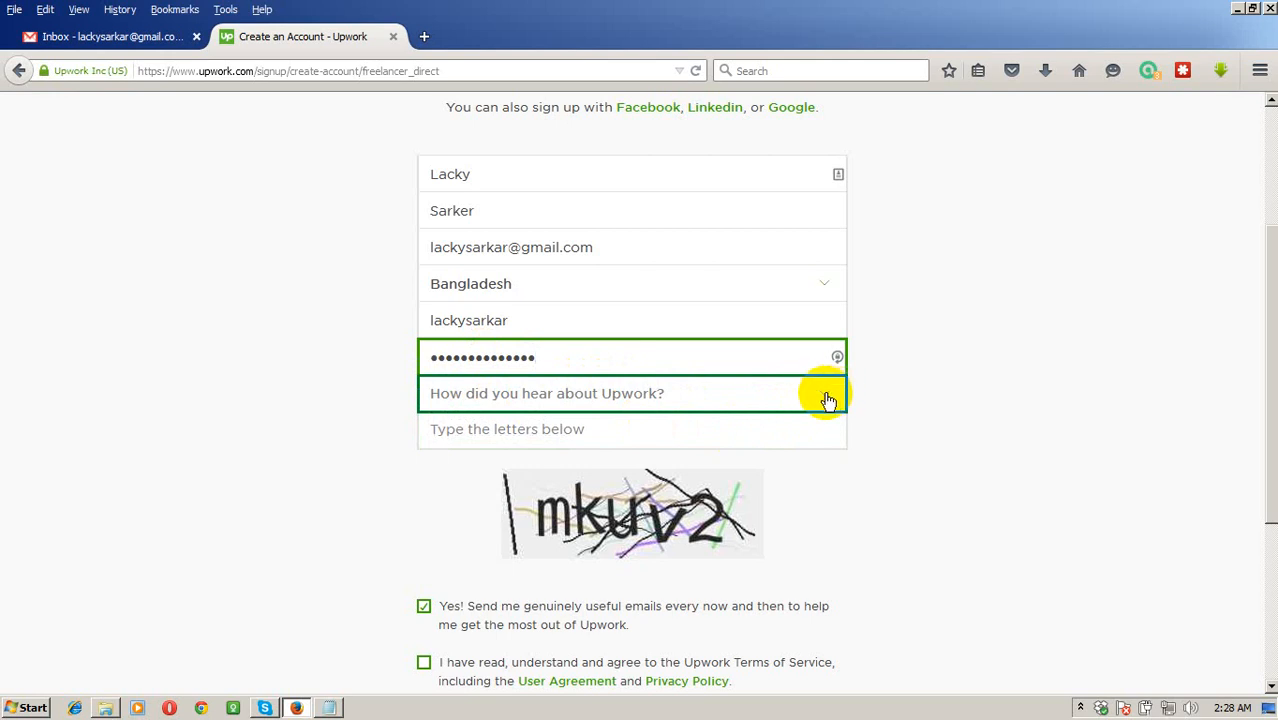
# Pick Friend in the 'How did you hear about Upwork?' dropdown.
pyautogui.click(828, 400)
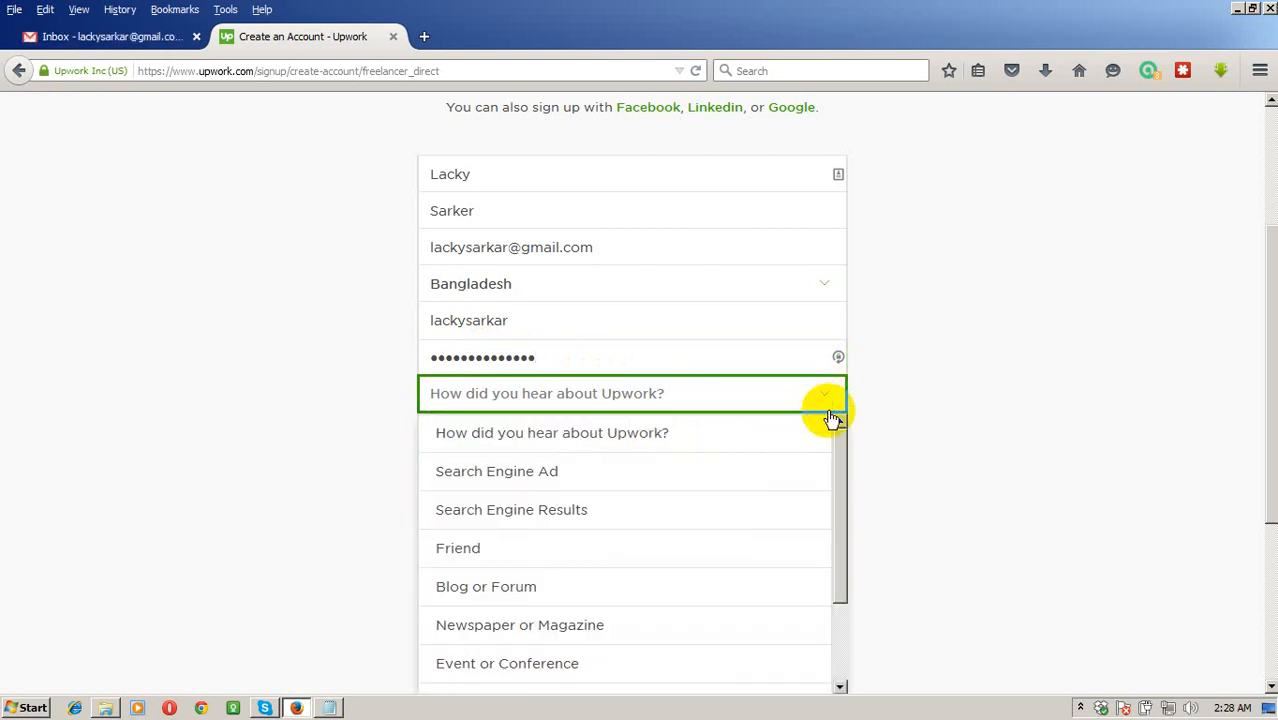
pyautogui.scroll(-1, 833, 445)
pyautogui.scroll(-5, 833, 445)
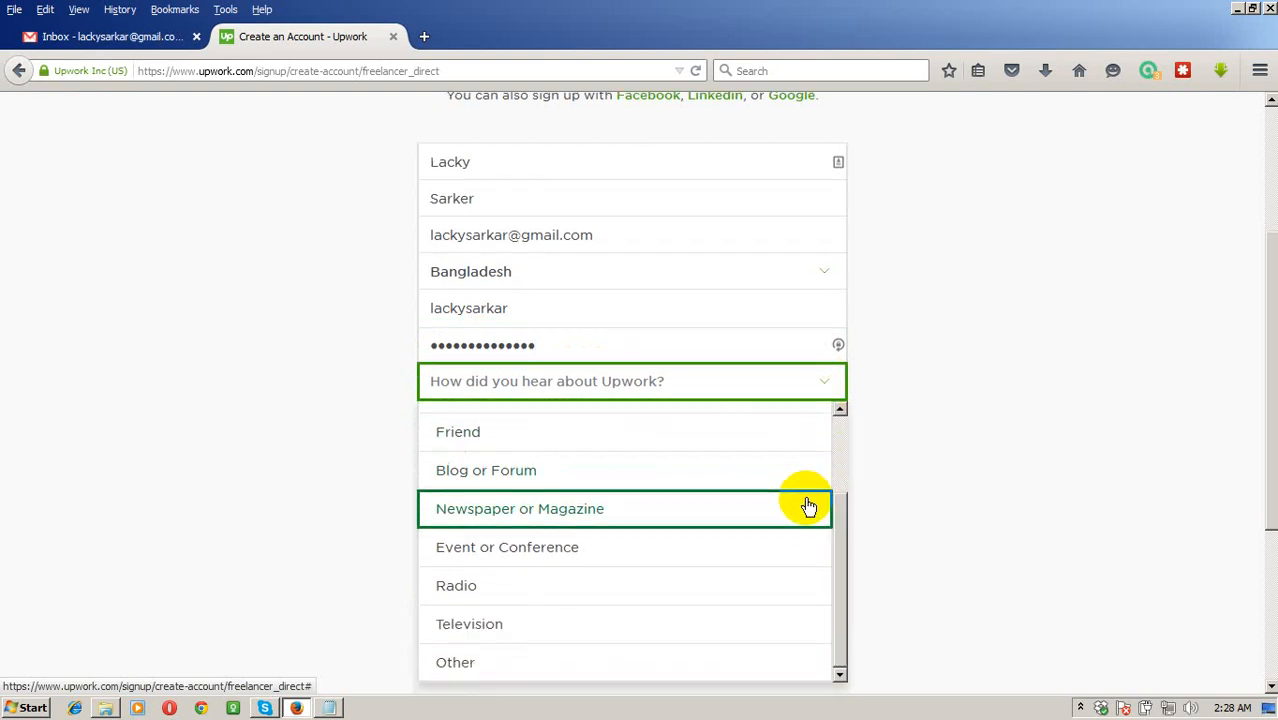
pyautogui.scroll(2, 808, 505)
pyautogui.click(580, 445)
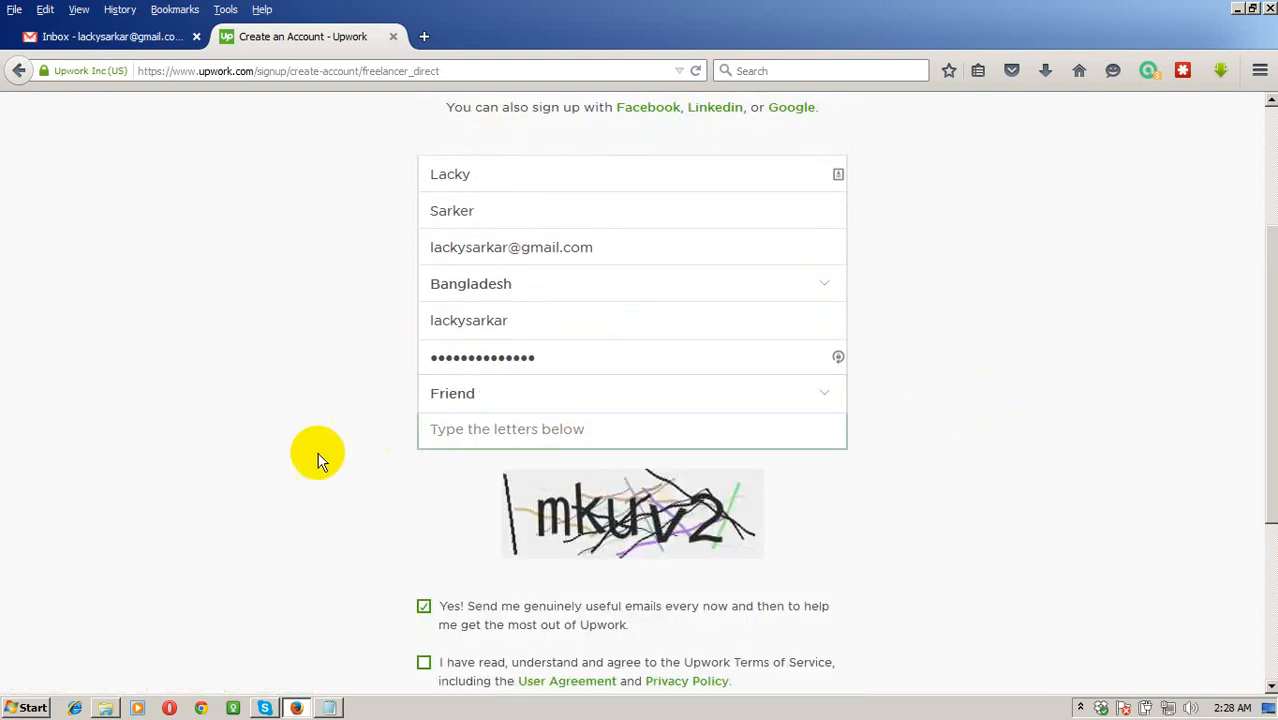
pyautogui.scroll(-2, 319, 417)
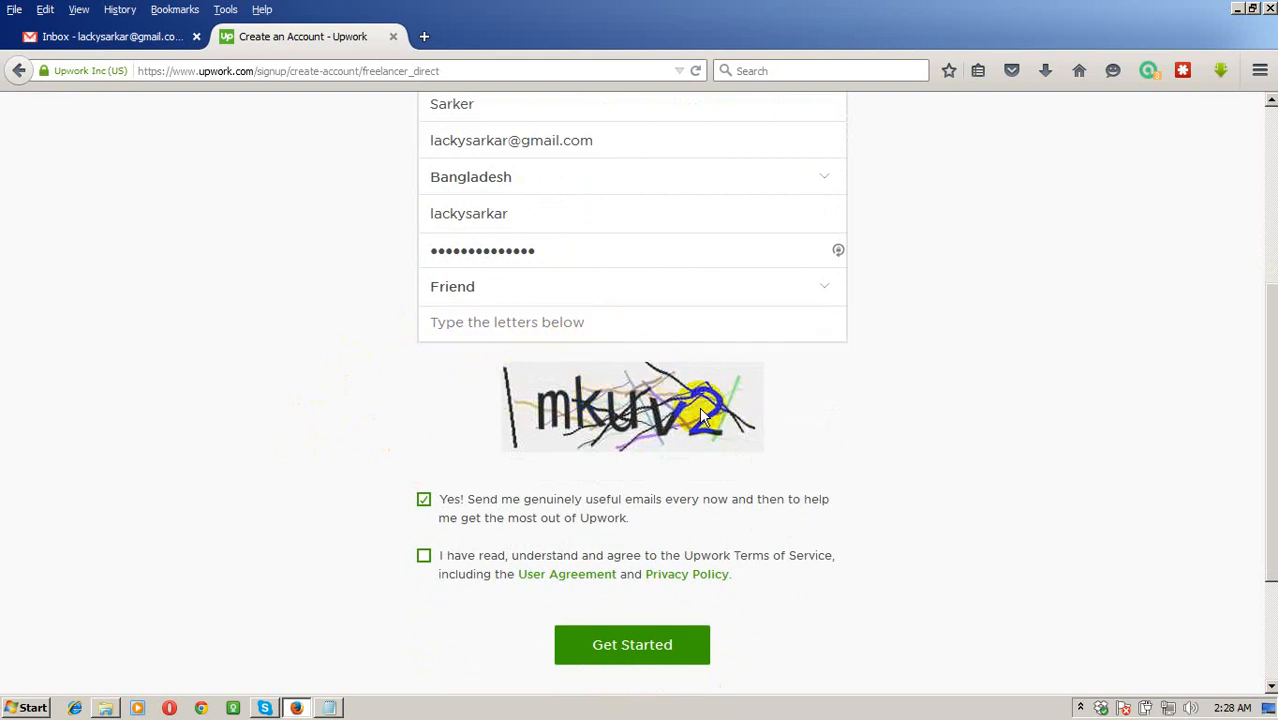
# Type the CAPTCHA letters and tick the Terms of Service agreement checkbox.
pyautogui.click(479, 322)
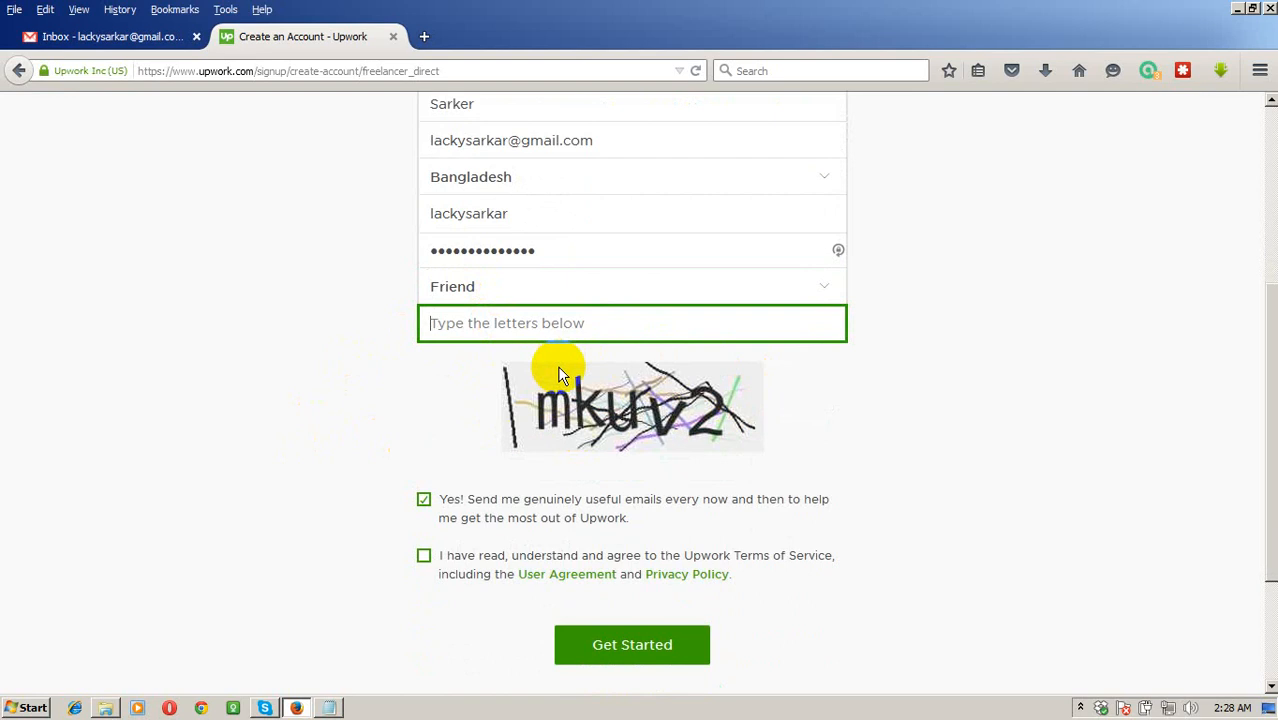
pyautogui.write('mj')
pyautogui.press('BackSpace')
pyautogui.write('k')
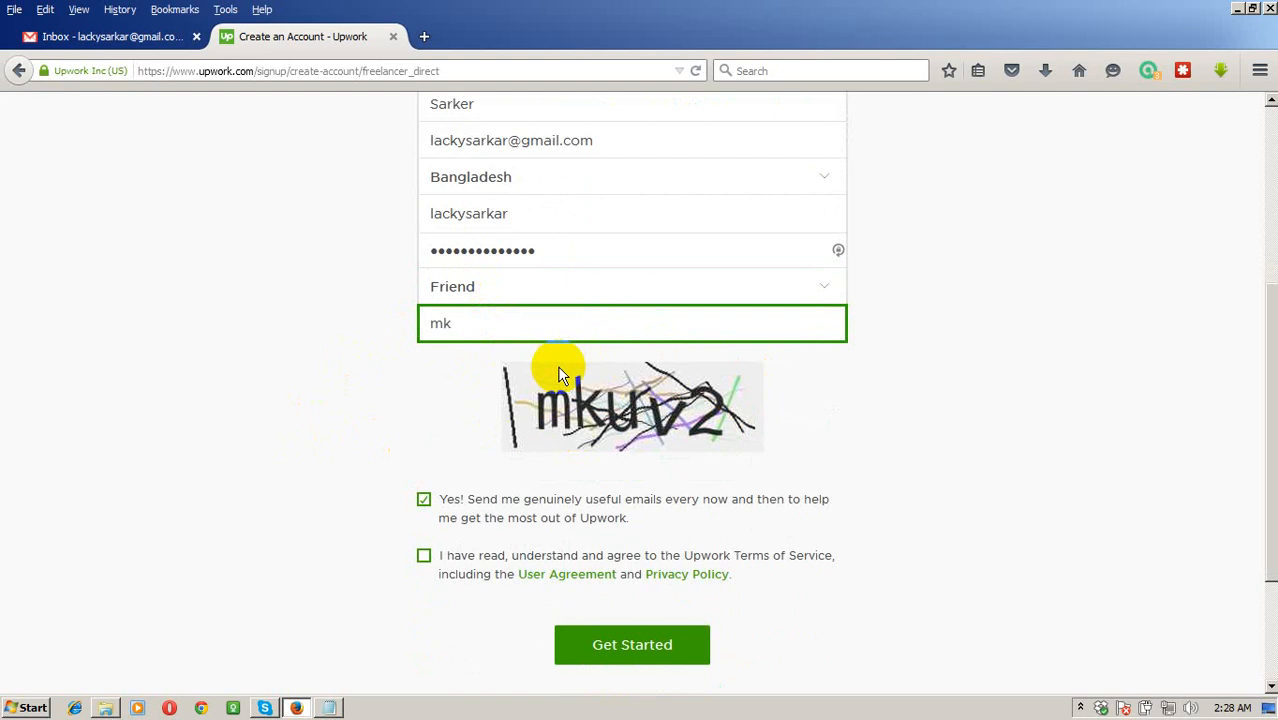
pyautogui.write('uv2')
pyautogui.scroll(-2, 505, 472)
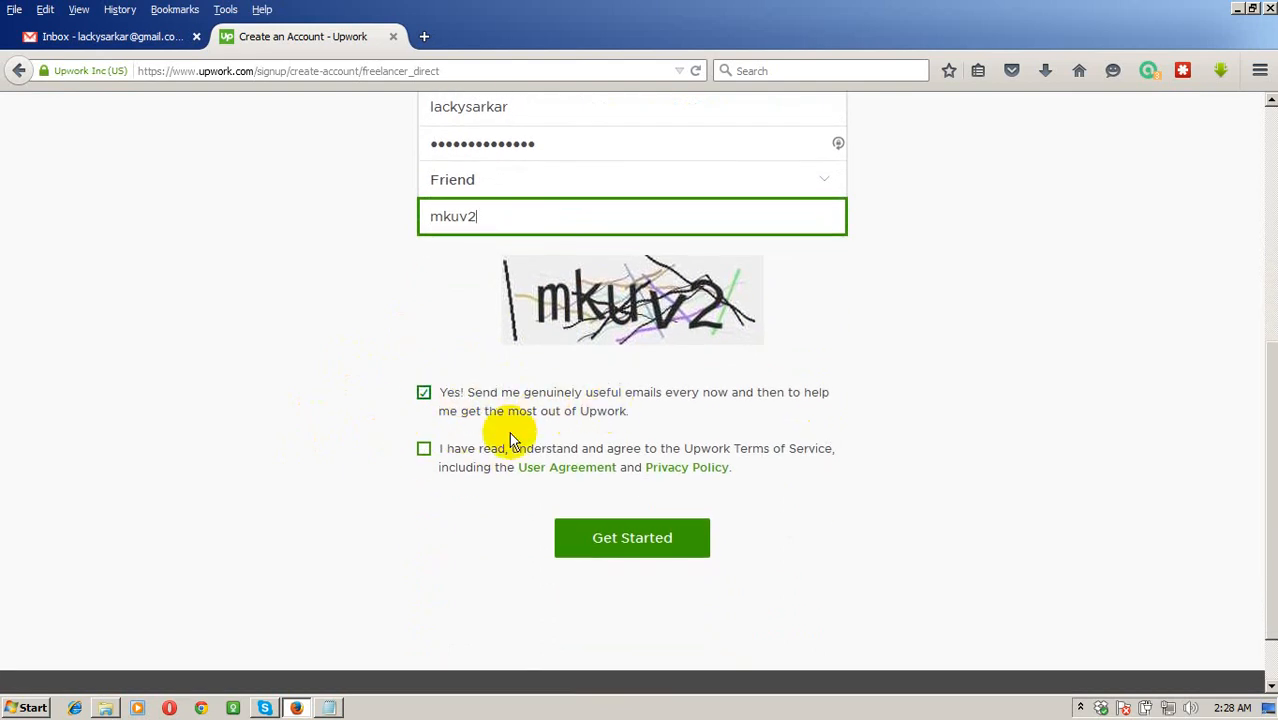
pyautogui.click(418, 451)
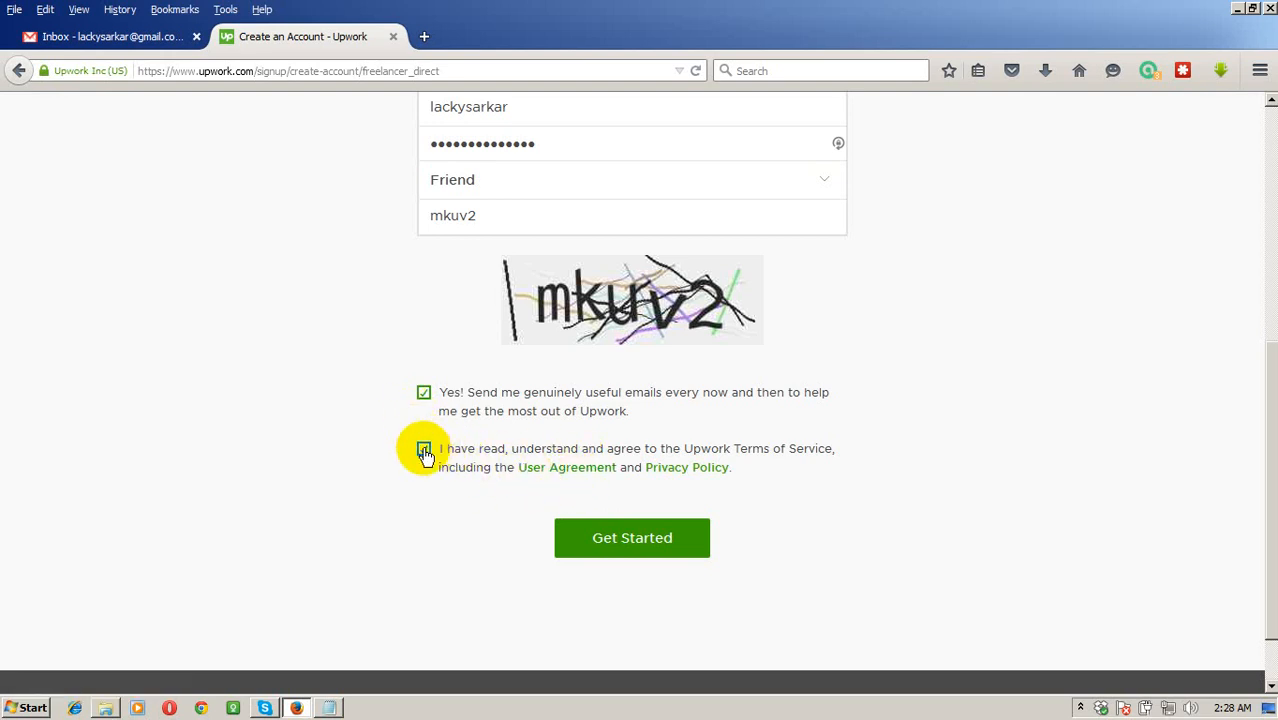
pyautogui.scroll(2, 435, 477)
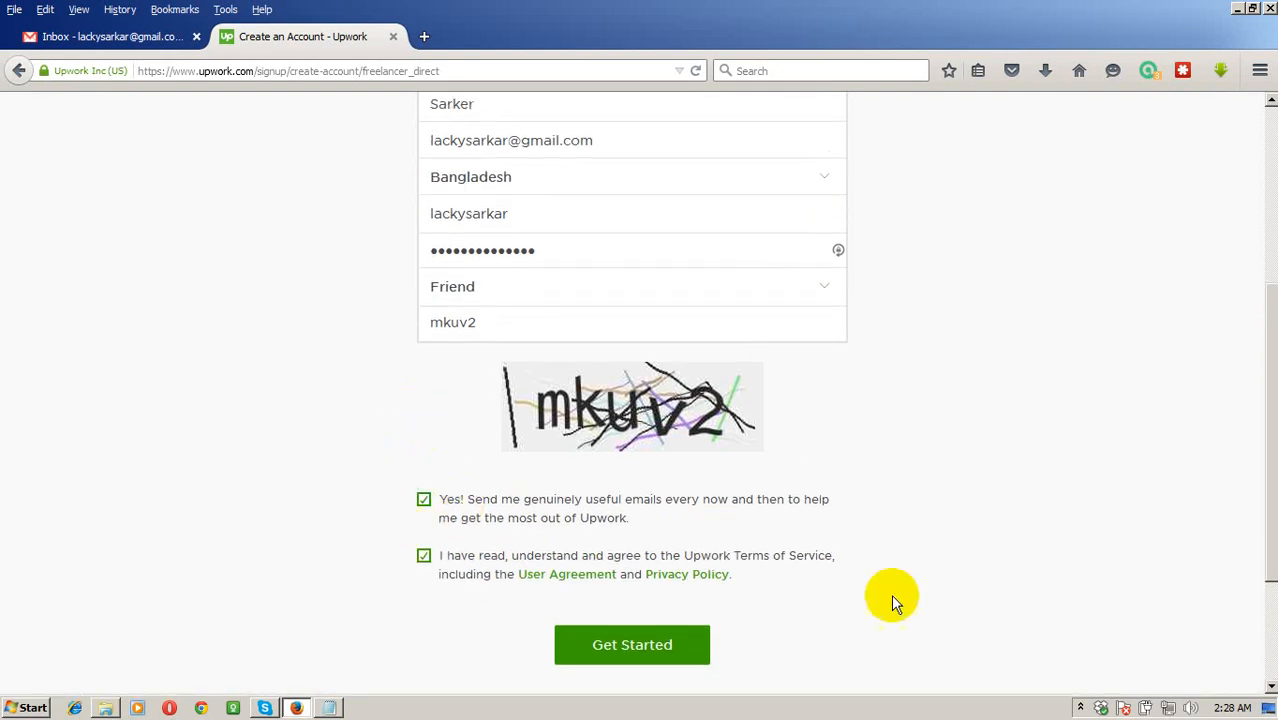
pyautogui.click(667, 638)
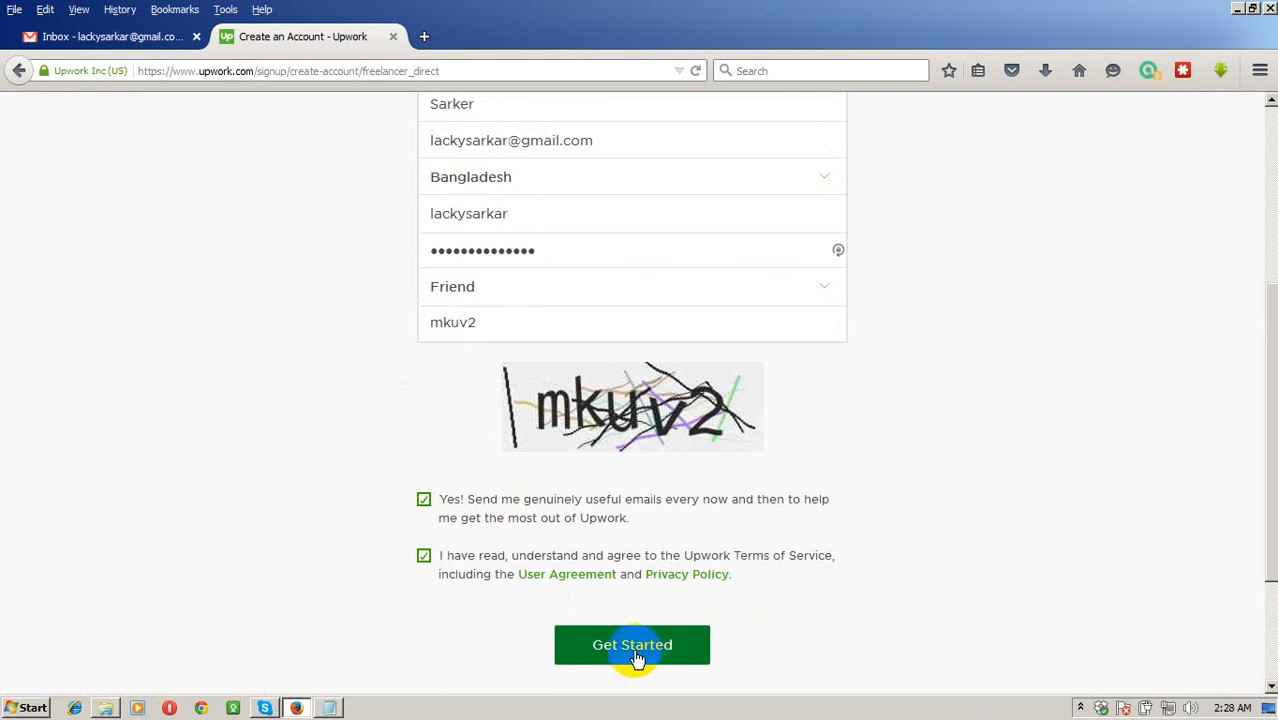
# Click Get Started and wait for the 'Verify your email address' page.
pyautogui.click(683, 646)
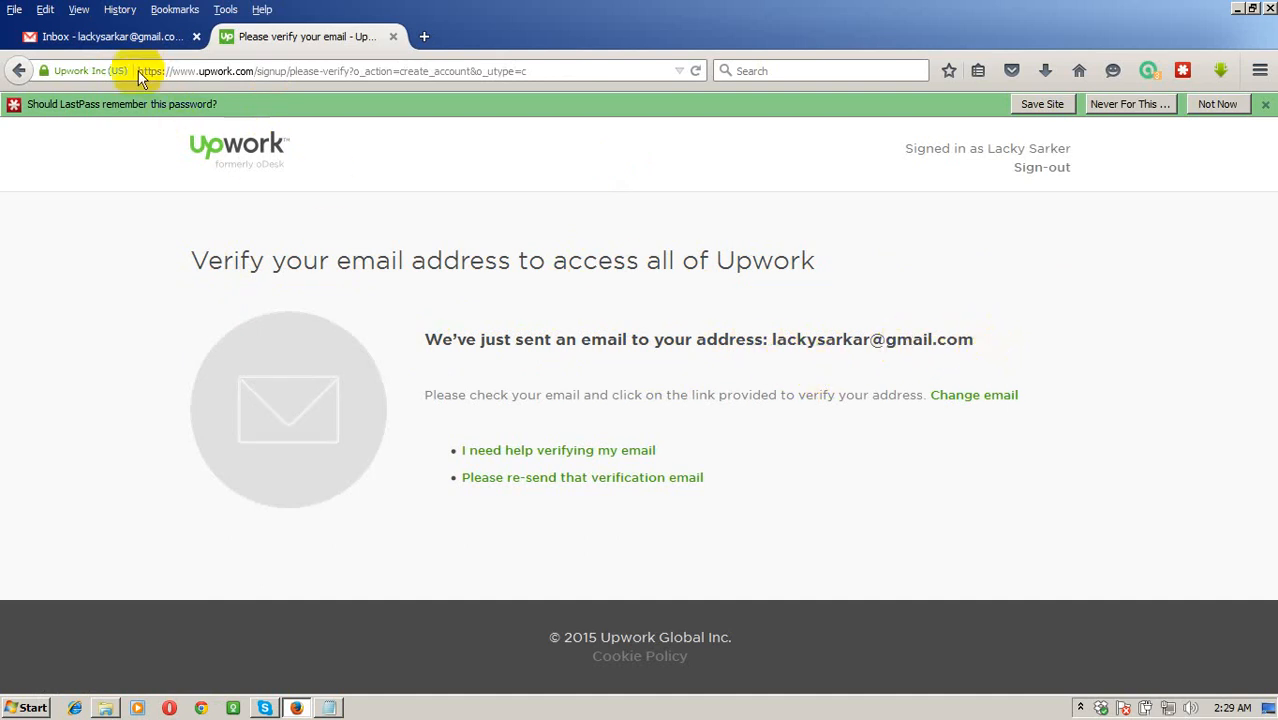
# Refresh the Gmail inbox and open Upwork's 'Please verify your email address' message.
pyautogui.click(119, 43)
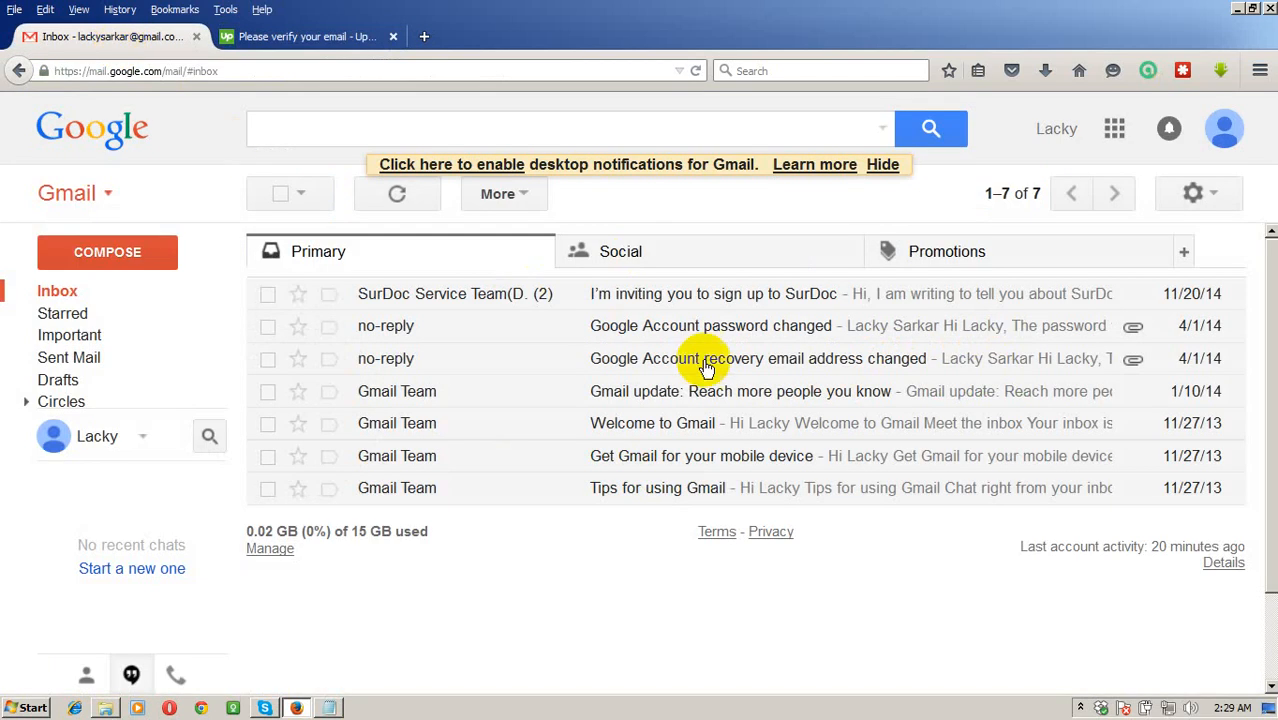
pyautogui.click(696, 70)
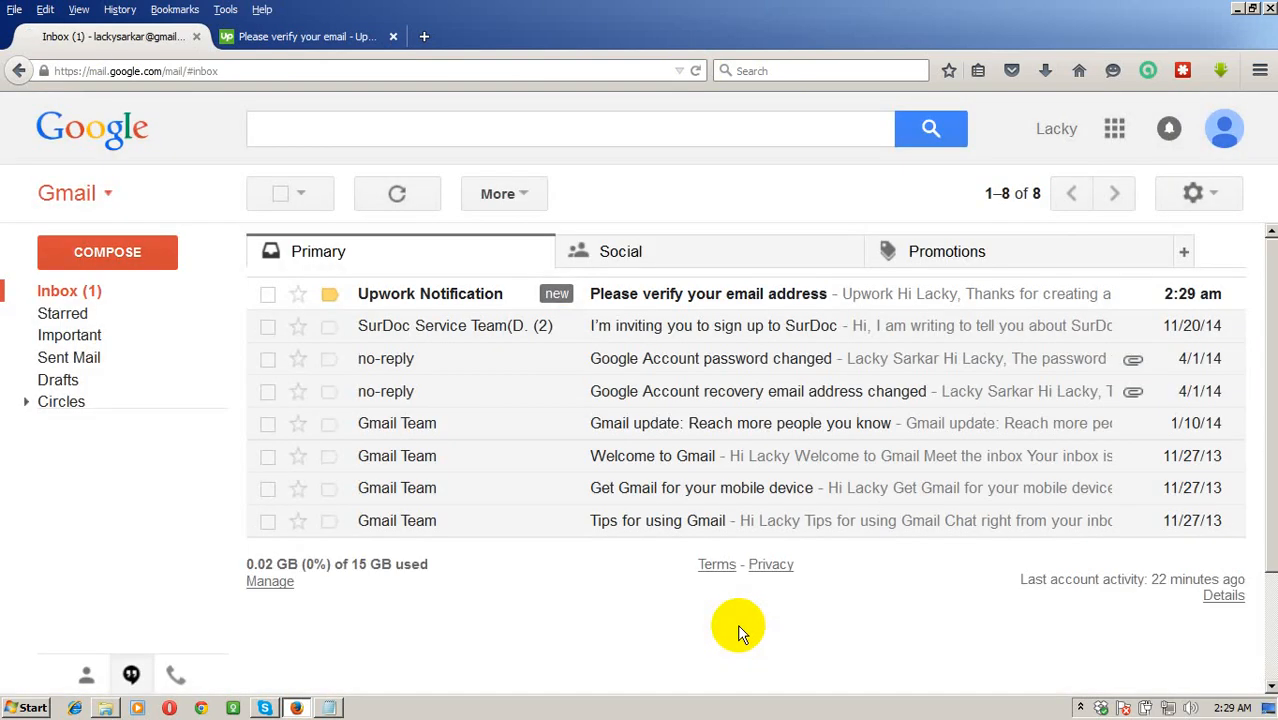
pyautogui.click(604, 298)
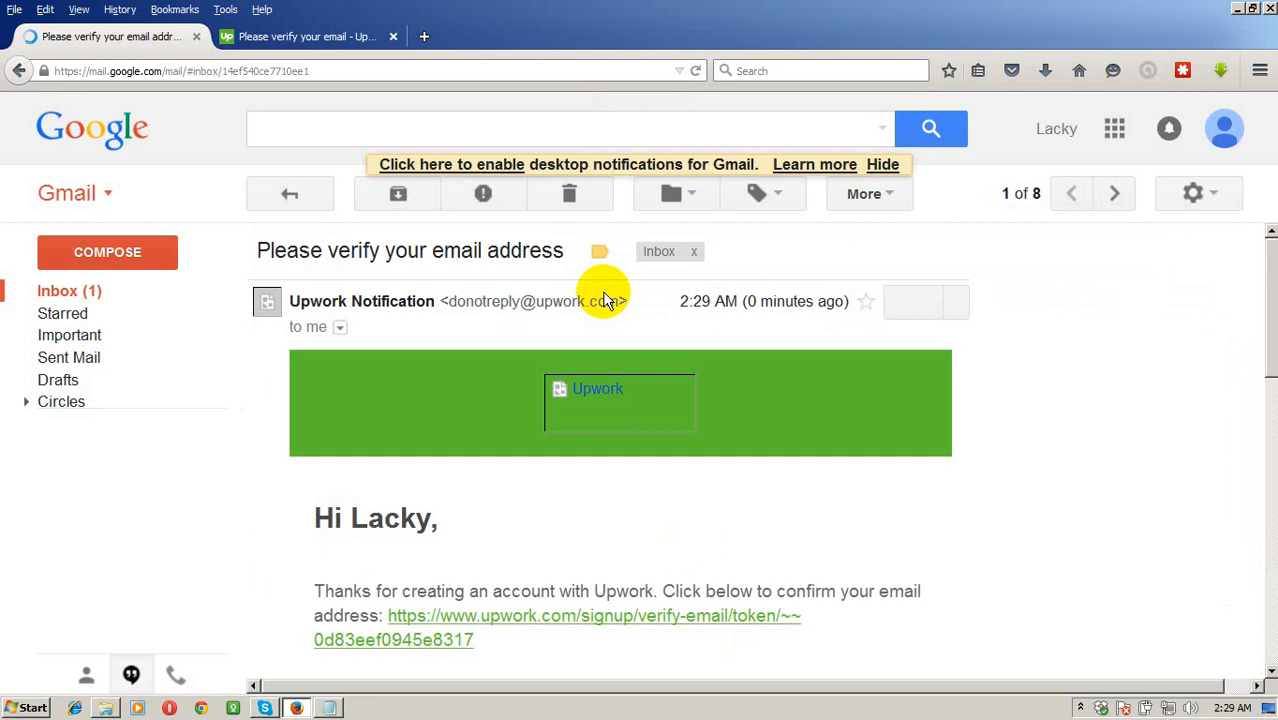
pyautogui.scroll(-2, 651, 368)
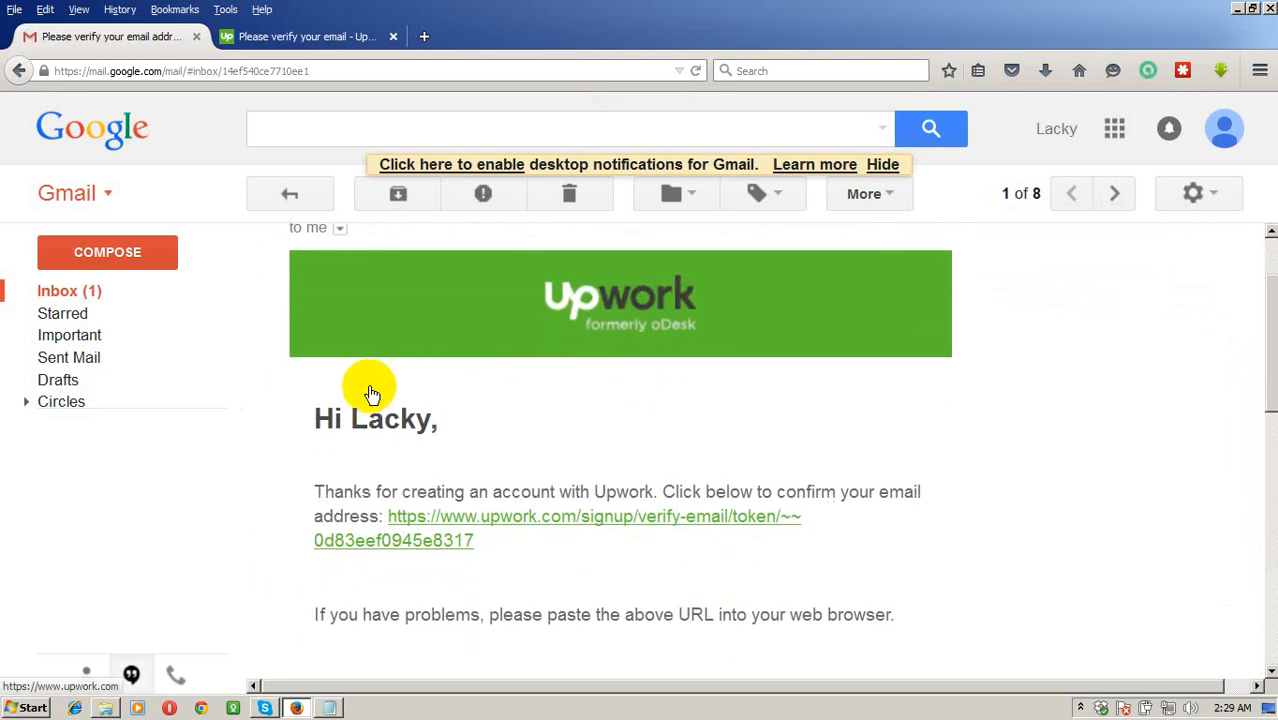
pyautogui.scroll(-2, 681, 566)
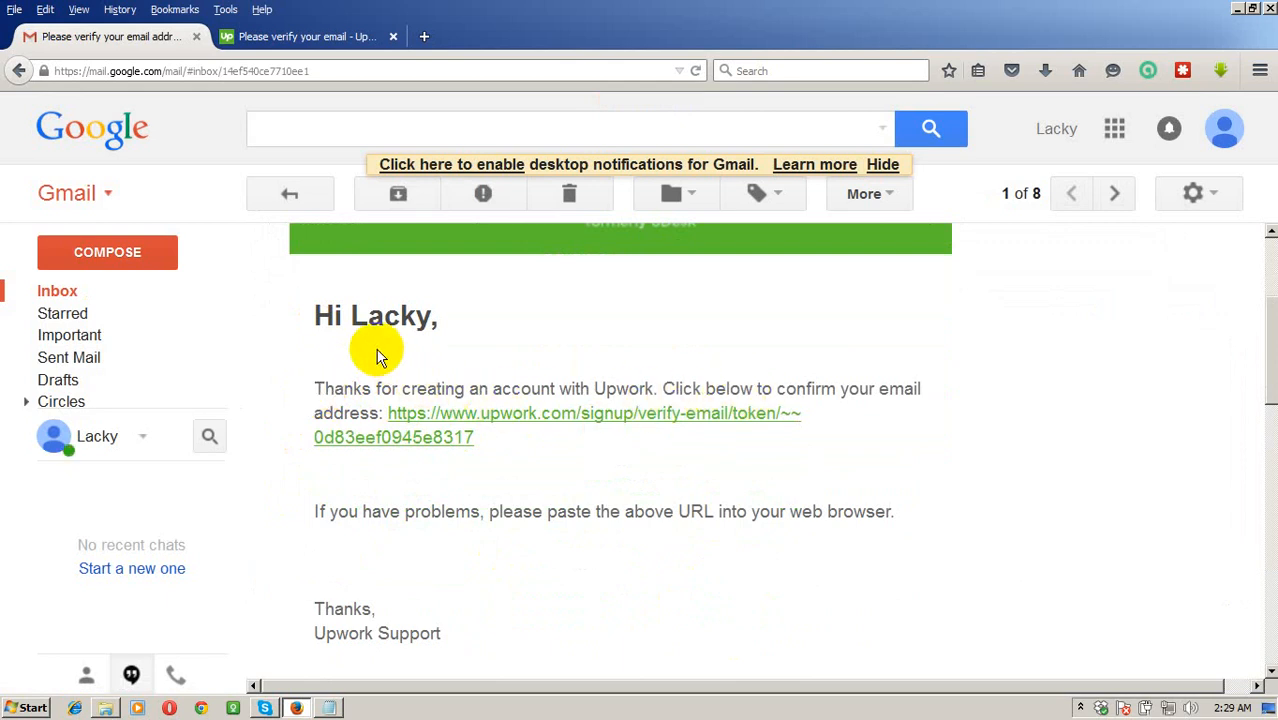
# Follow the email's verification link to reach Upwork's Find Jobs 'Create your Profile' page.
pyautogui.click(426, 418)
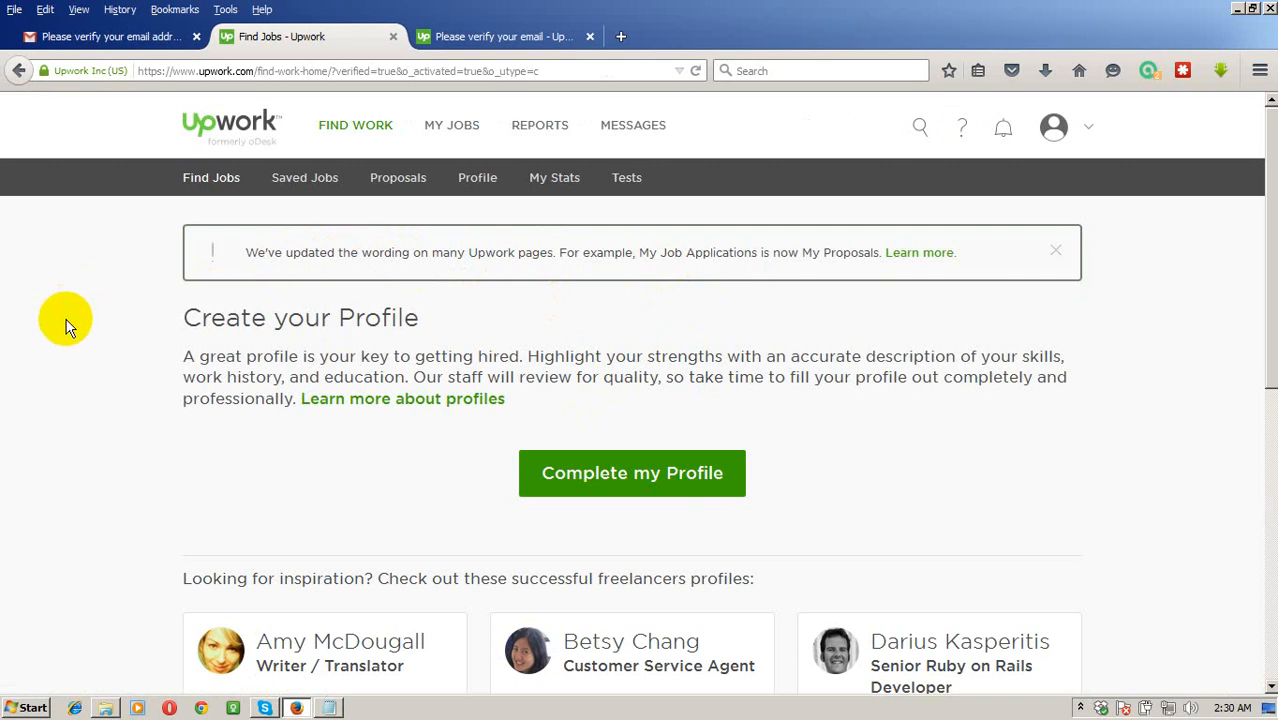
pyautogui.scroll(-3, 65, 327)
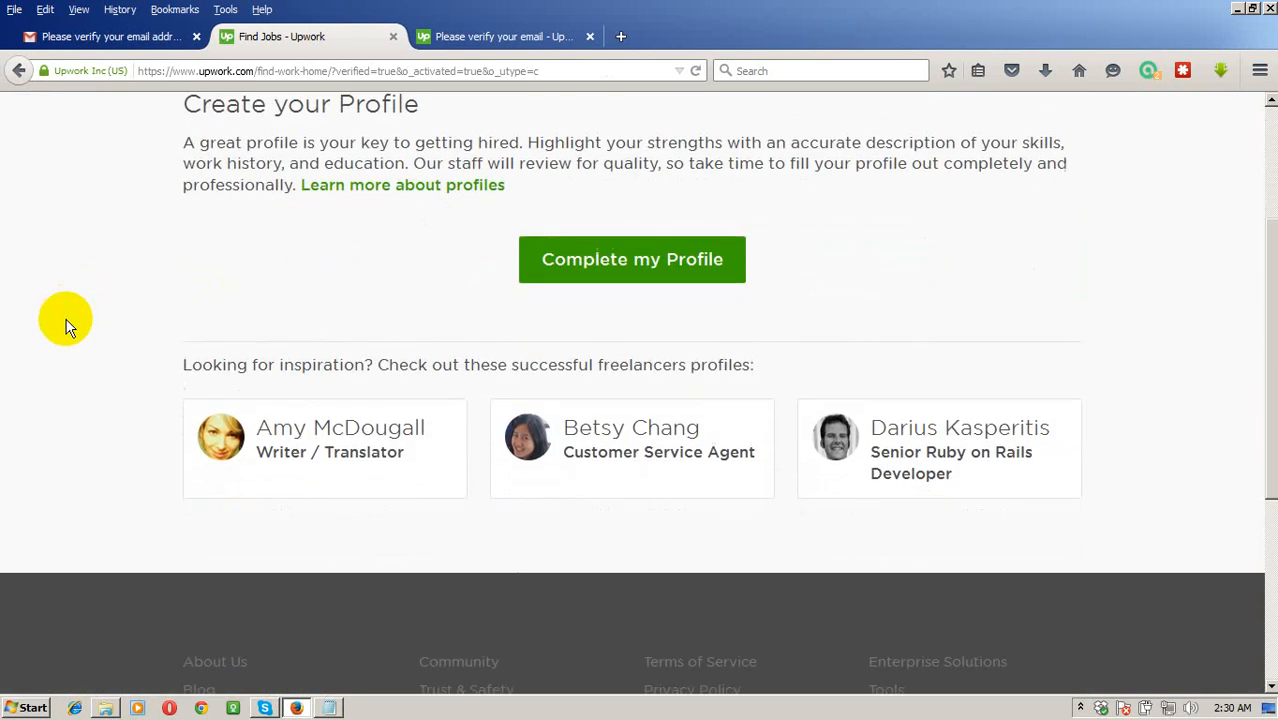
pyautogui.scroll(3, 907, 329)
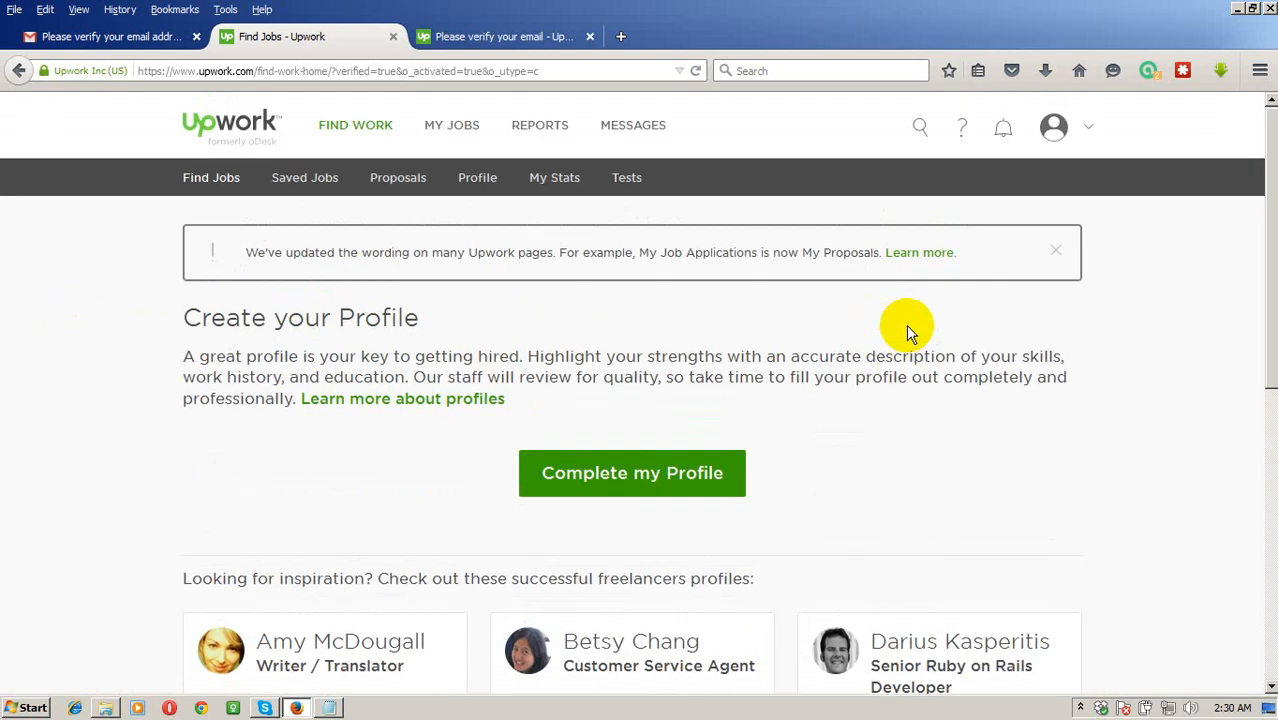